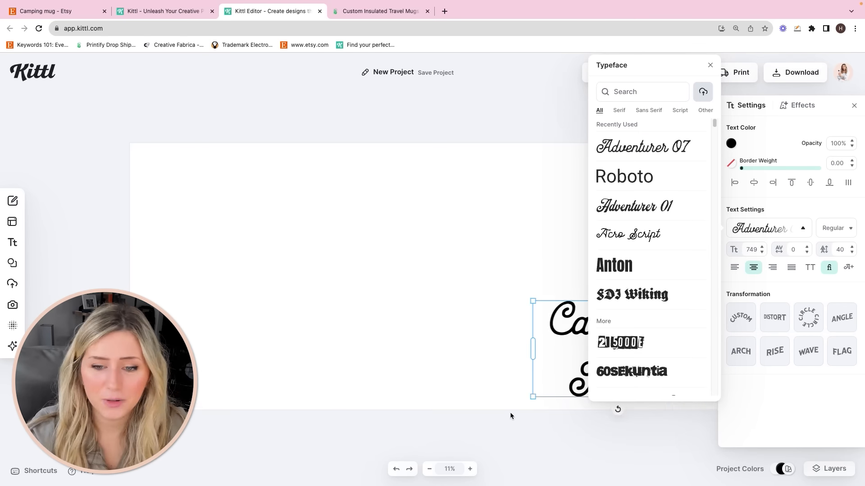
Try the Adventurer 01 typeface on the couple's names and undo the typeface changes.
{"action": "scroll", "coordinate": [511, 417], "scroll_direction": "right", "scroll_amount": 5}
{"action": "left_click", "coordinate": [636, 206]}
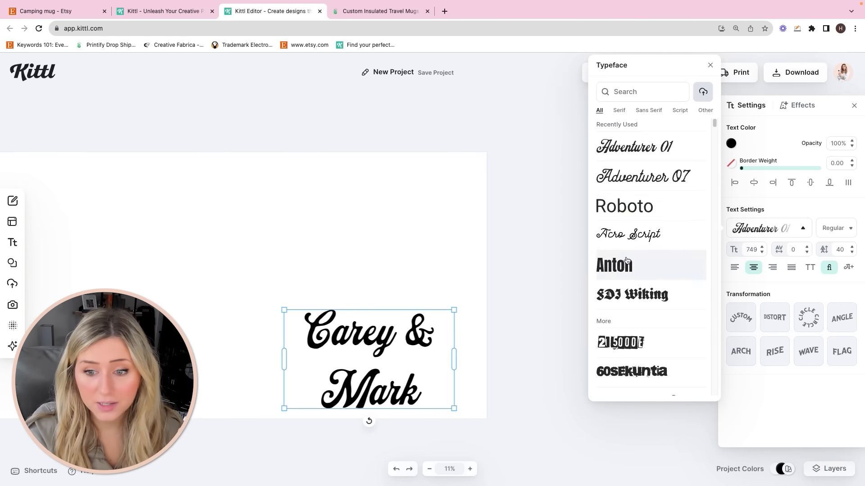
{"action": "scroll", "coordinate": [635, 198], "scroll_direction": "down", "scroll_amount": 7}
{"action": "left_click", "coordinate": [637, 157]}
{"action": "key", "text": "super+z"}
{"action": "key", "text": "super+z"}
Apply a block shadow to the names text, widen its outline and color the shadow dark charcoal.
{"action": "left_click", "coordinate": [800, 108]}
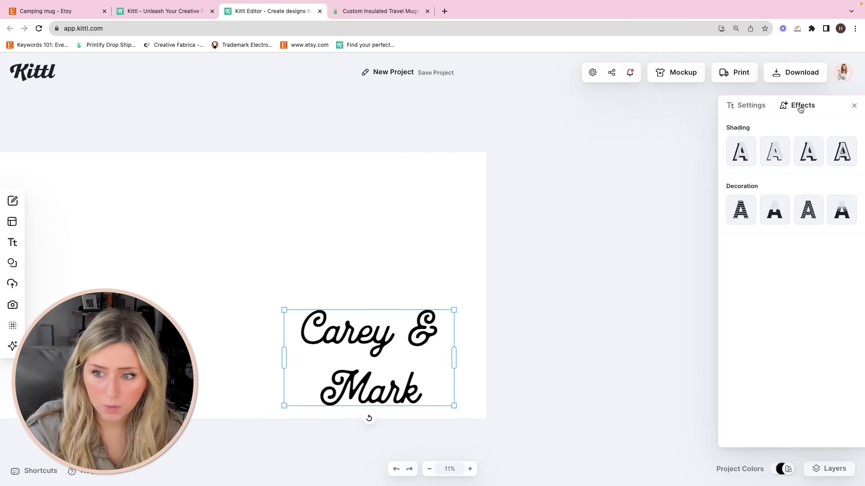
{"action": "left_click", "coordinate": [806, 155]}
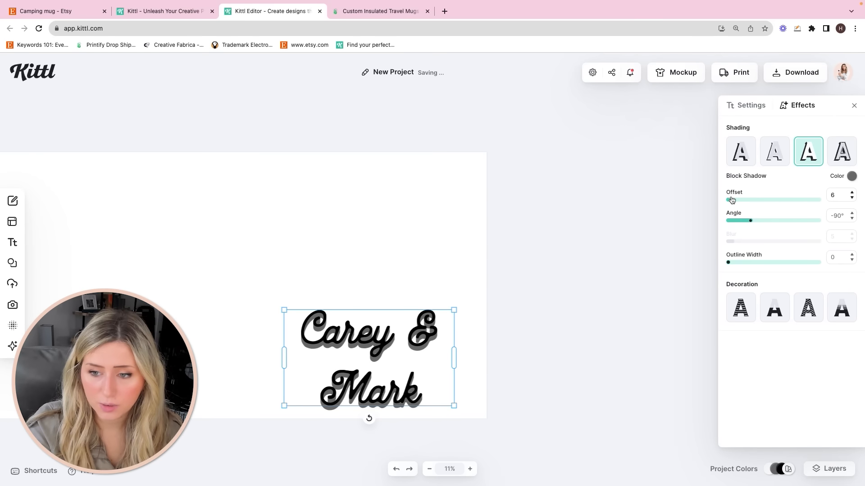
{"action": "left_click_drag", "start_coordinate": [730, 264], "coordinate": [765, 262]}
{"action": "left_click", "coordinate": [851, 176]}
{"action": "left_click_drag", "start_coordinate": [759, 220], "coordinate": [721, 265]}
{"action": "left_click", "coordinate": [834, 171]}
Set the names text's fill to white and resize it to a single line near the canvas's lower edge.
{"action": "left_click", "coordinate": [746, 105]}
{"action": "left_click", "coordinate": [732, 143]}
{"action": "left_click_drag", "start_coordinate": [631, 204], "coordinate": [585, 157]}
{"action": "left_click_drag", "start_coordinate": [453, 310], "coordinate": [429, 323]}
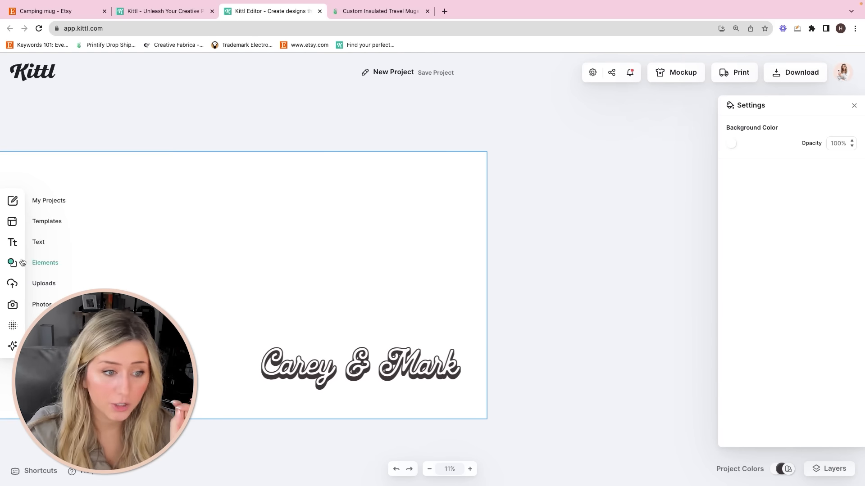
Search the elements for "vintage sunset" and add the pink striped sun to the canvas.
{"action": "left_click", "coordinate": [21, 263]}
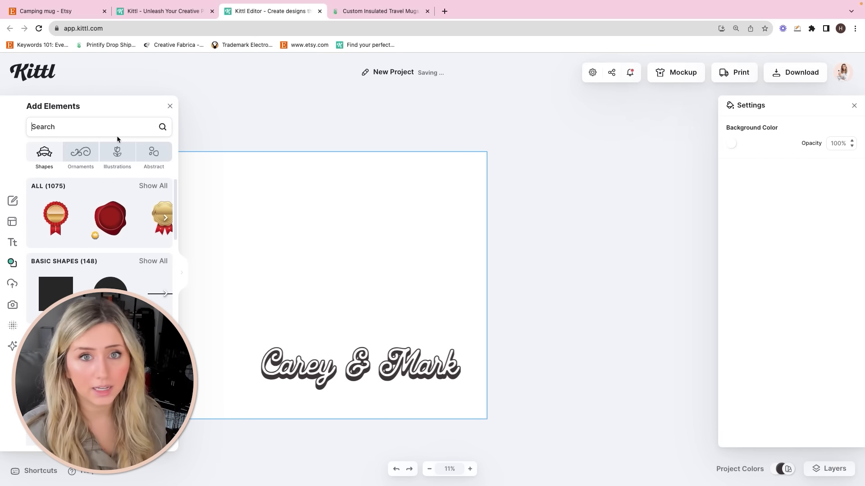
{"action": "type", "text": "vintage sunset"}
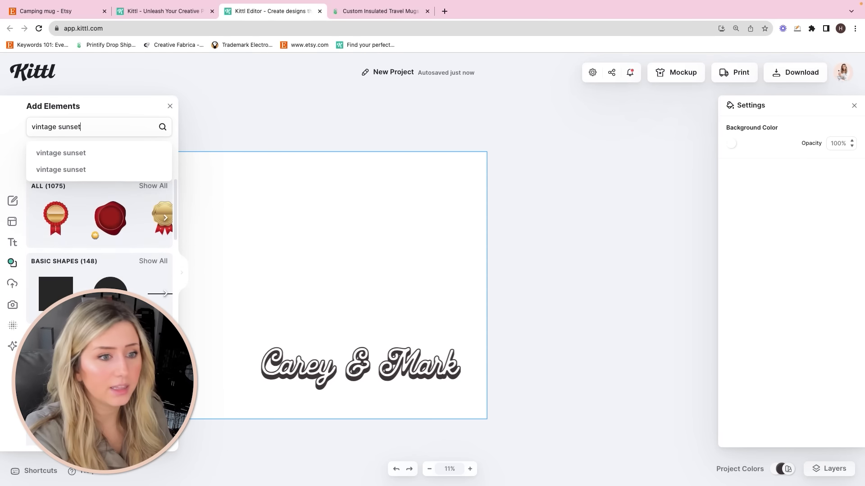
{"action": "key", "text": "Return"}
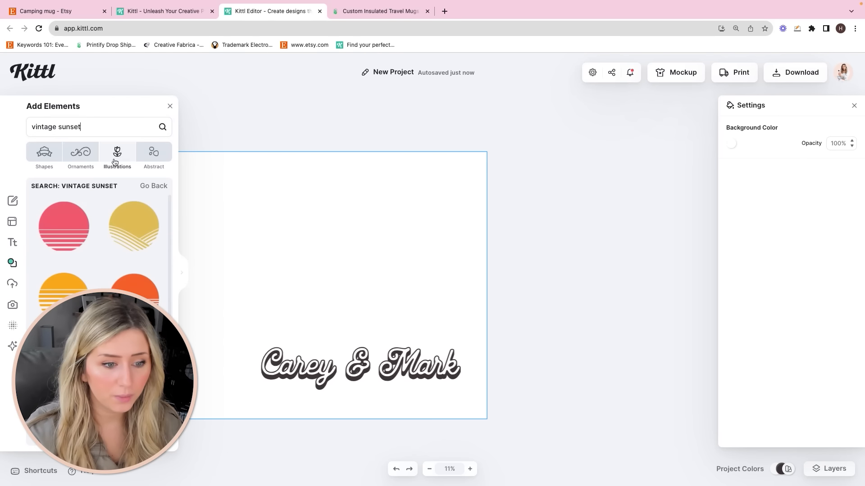
{"action": "left_click", "coordinate": [92, 233]}
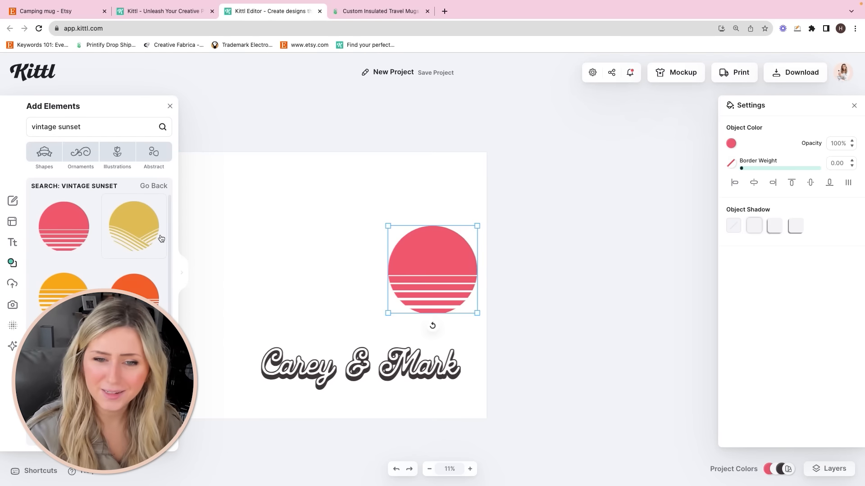
Enlarge the sun directly above the names text and recolor it with the document's dark charcoal.
{"action": "left_click_drag", "start_coordinate": [409, 276], "coordinate": [286, 276]}
{"action": "left_click_drag", "start_coordinate": [354, 224], "coordinate": [469, 207]}
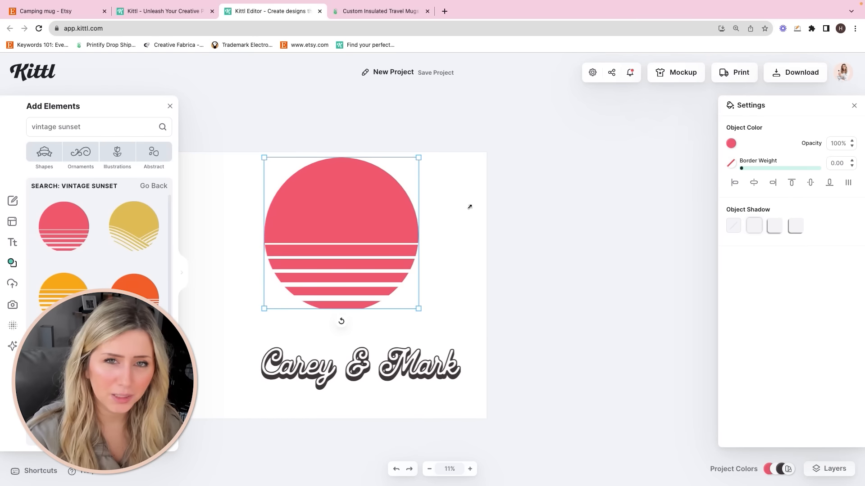
{"action": "left_click_drag", "start_coordinate": [363, 224], "coordinate": [385, 241]}
{"action": "left_click_drag", "start_coordinate": [440, 174], "coordinate": [456, 159]}
{"action": "left_click_drag", "start_coordinate": [407, 186], "coordinate": [404, 201]}
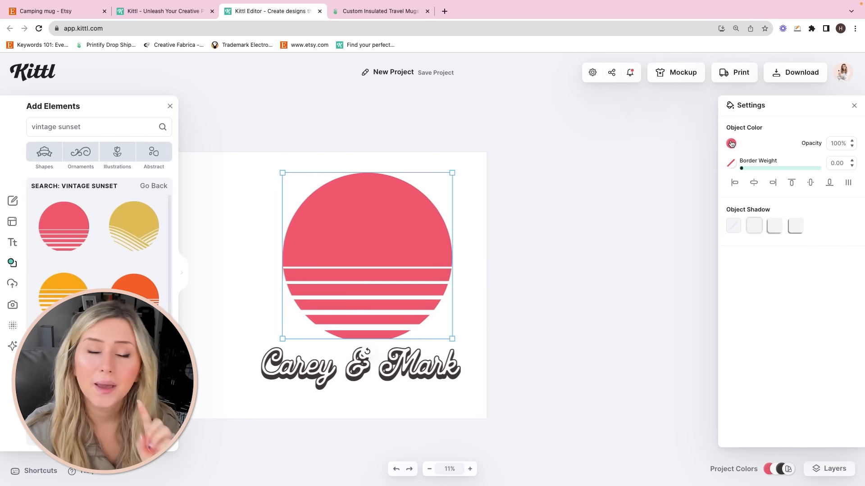
{"action": "left_click", "coordinate": [731, 143]}
{"action": "left_click", "coordinate": [619, 344]}
Search the elements for "trees", add a pine tree illustration over the sun's edge and make it white.
{"action": "left_click", "coordinate": [155, 130]}
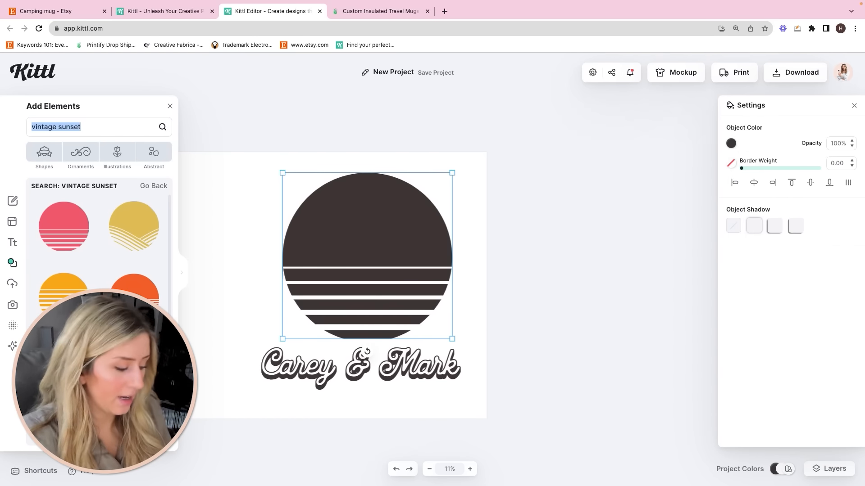
{"action": "type", "text": "trees"}
{"action": "key", "text": "Return"}
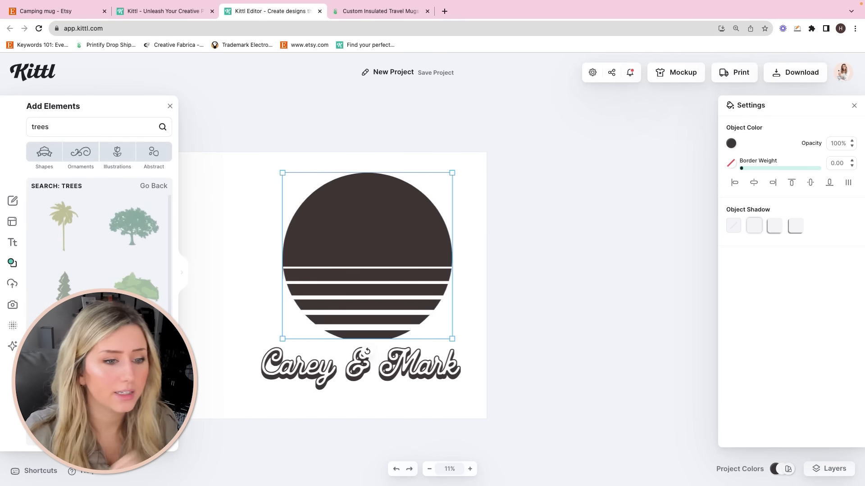
{"action": "scroll", "coordinate": [99, 243], "scroll_direction": "down", "scroll_amount": 15}
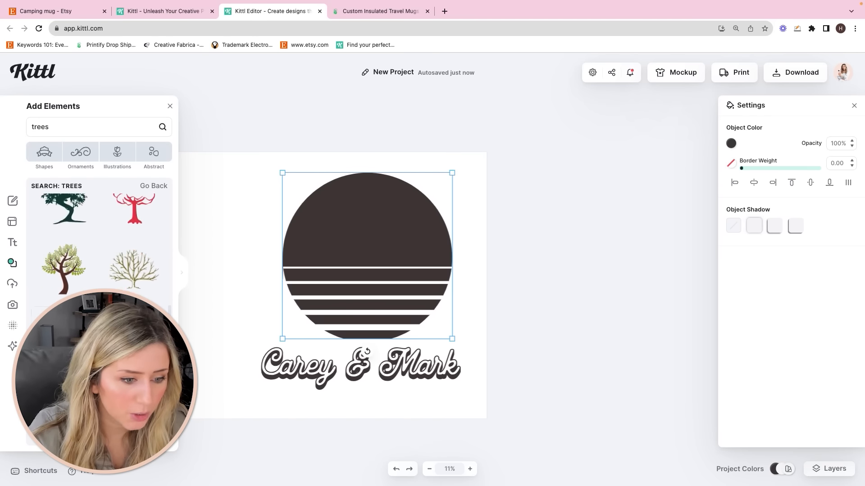
{"action": "scroll", "coordinate": [133, 333], "scroll_direction": "down", "scroll_amount": 15}
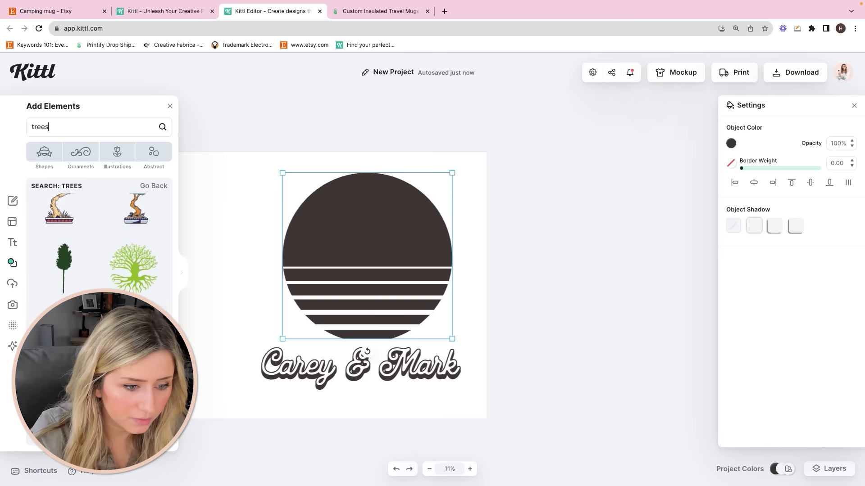
{"action": "left_click", "coordinate": [133, 333]}
{"action": "left_click_drag", "start_coordinate": [432, 270], "coordinate": [292, 279]}
{"action": "left_click", "coordinate": [435, 275]}
{"action": "left_click", "coordinate": [731, 144]}
Enlarge the sun and reposition it so it stays centered above the names text.
{"action": "left_click", "coordinate": [387, 203]}
{"action": "left_click_drag", "start_coordinate": [453, 173], "coordinate": [475, 150]}
{"action": "left_click_drag", "start_coordinate": [418, 175], "coordinate": [407, 185]}
Duplicate the white pine tree and arrange the copies in clusters on both sides of the sun.
{"action": "left_click", "coordinate": [435, 275]}
{"action": "key", "text": "super+c"}
{"action": "key", "text": "super+v"}
{"action": "mouse_move", "coordinate": [435, 276]}
{"action": "left_mouse_down"}
{"action": "mouse_move", "coordinate": [310, 283]}
{"action": "mouse_move", "coordinate": [422, 280]}
{"action": "left_mouse_up"}
{"action": "key", "text": "super+v"}
{"action": "right_click", "coordinate": [463, 272]}
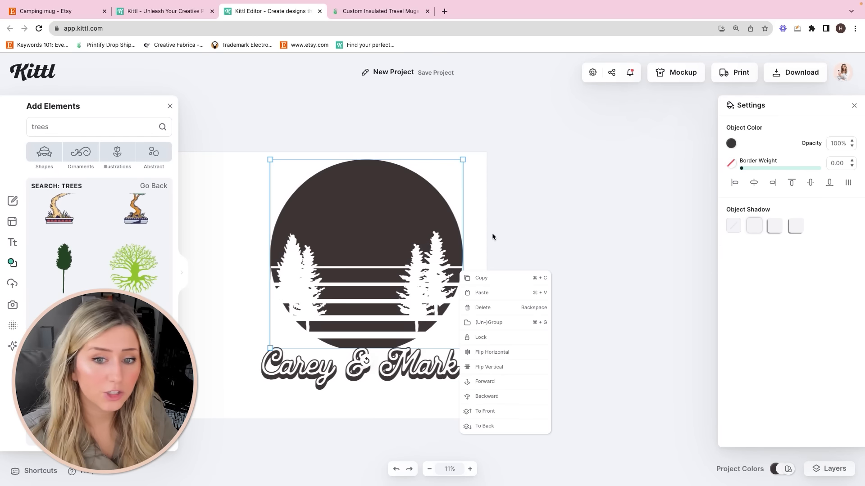
{"action": "left_click", "coordinate": [483, 234]}
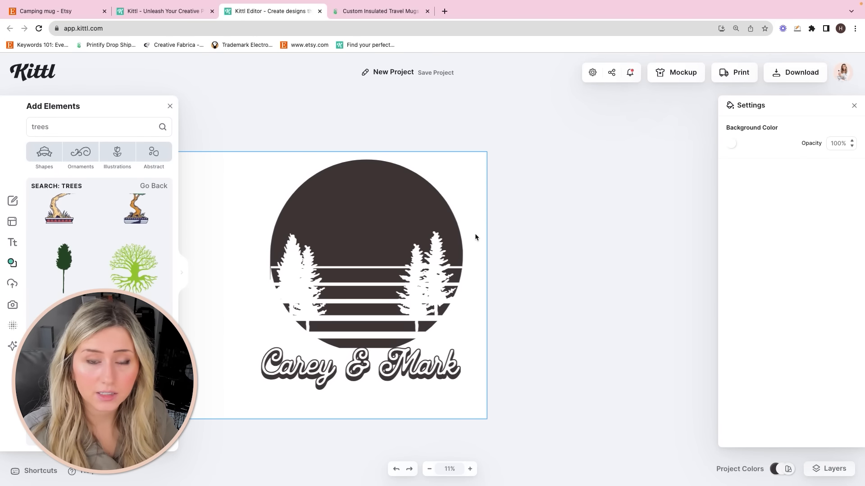
Switch to Printify, return to the Insulated Coffee Mug, 10oz product page and look over its details.
{"action": "left_click", "coordinate": [373, 7]}
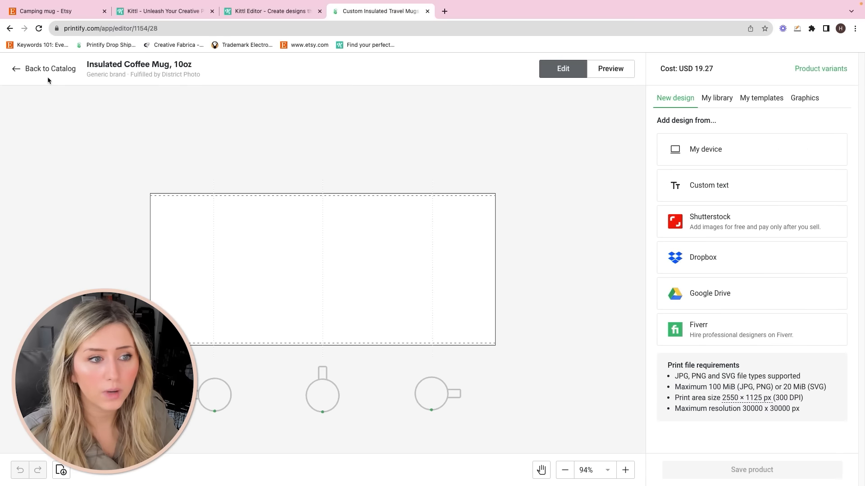
{"action": "left_click", "coordinate": [34, 75]}
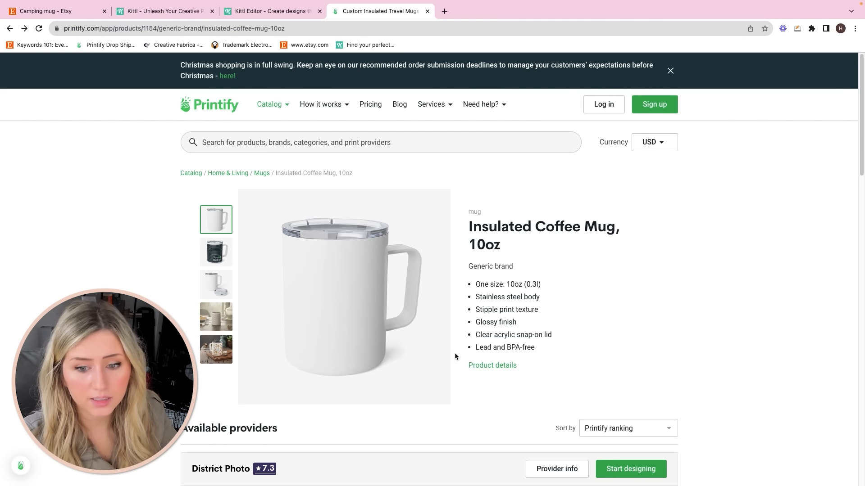
{"action": "scroll", "coordinate": [531, 328], "scroll_direction": "down", "scroll_amount": 5}
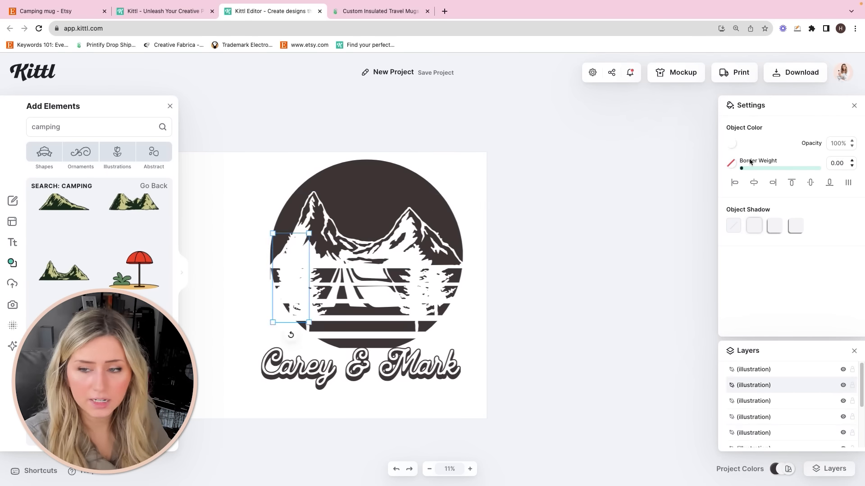
Select the complete sun, mountain, tree and tent illustration, enlarge it and shift it slightly down and left.
{"action": "left_click_drag", "start_coordinate": [500, 178], "coordinate": [248, 345]}
{"action": "left_click_drag", "start_coordinate": [385, 209], "coordinate": [375, 222]}
{"action": "left_click_drag", "start_coordinate": [457, 170], "coordinate": [475, 151]}
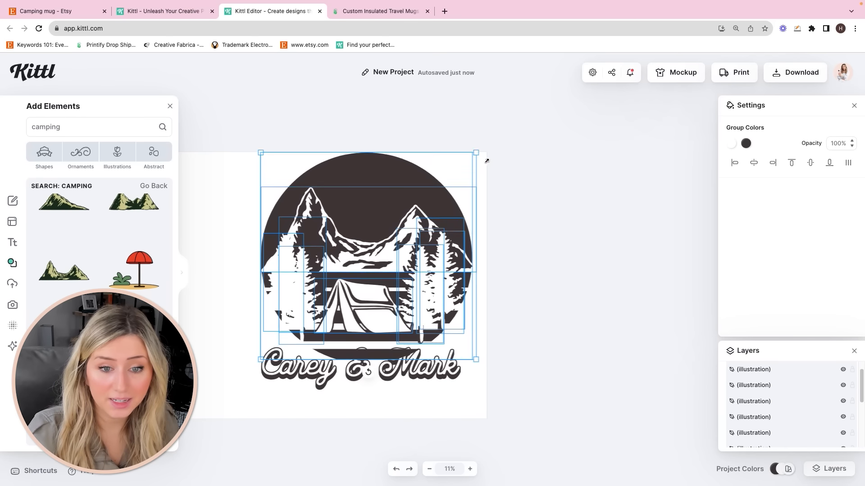
{"action": "left_click_drag", "start_coordinate": [423, 172], "coordinate": [416, 186]}
Move the names text's layer above the illustrations and place the text just below the sun.
{"action": "left_click_drag", "start_coordinate": [445, 374], "coordinate": [443, 381]}
{"action": "scroll", "coordinate": [847, 408], "scroll_direction": "down", "scroll_amount": 1}
{"action": "scroll", "coordinate": [846, 408], "scroll_direction": "down", "scroll_amount": 2}
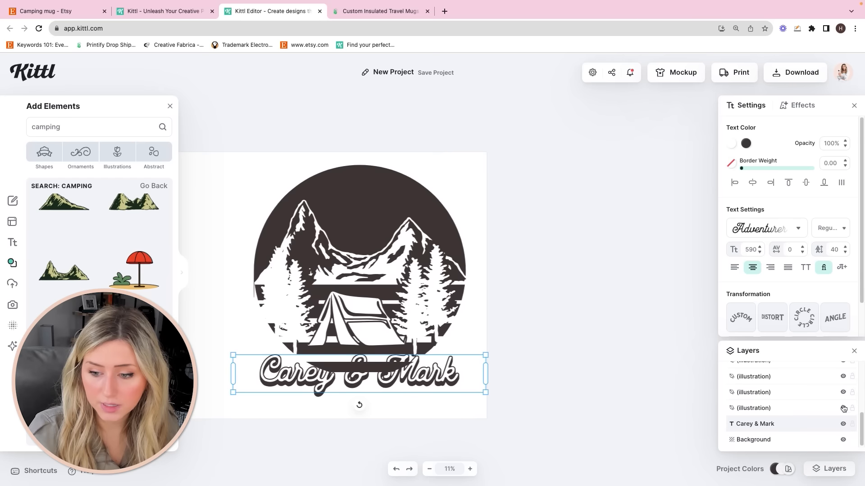
{"action": "left_click_drag", "start_coordinate": [806, 423], "coordinate": [803, 361]}
{"action": "left_click_drag", "start_coordinate": [424, 383], "coordinate": [419, 405]}
Search the elements for "square".
{"action": "left_click", "coordinate": [449, 367]}
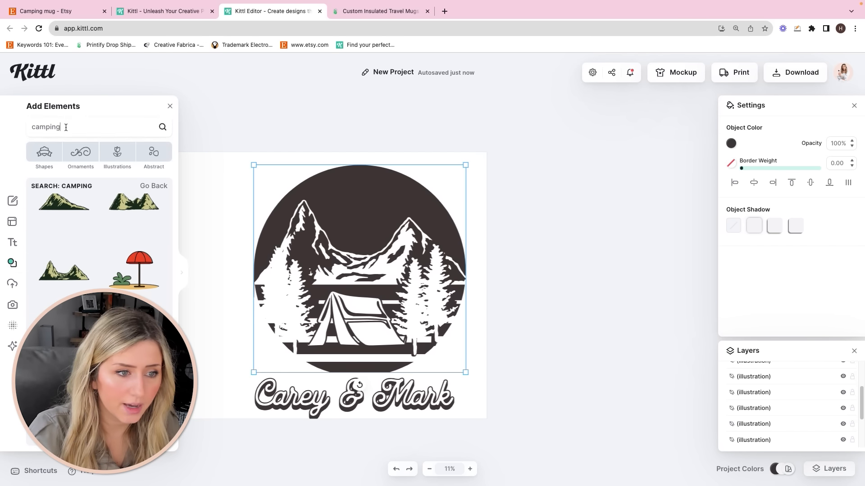
{"action": "left_click_drag", "start_coordinate": [63, 126], "coordinate": [25, 126]}
{"action": "type", "text": "square"}
{"action": "key", "text": "Return"}
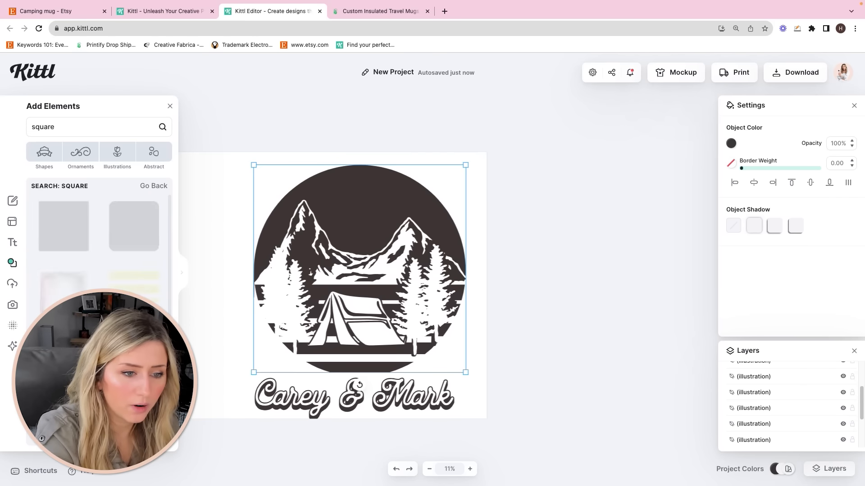
Search for "rectangle", add a white one over the sun's lowest stripe and bring the names text above it.
{"action": "double_click", "coordinate": [43, 127]}
{"action": "type", "text": "rectangle"}
{"action": "key", "text": "Return"}
{"action": "left_click", "coordinate": [63, 226]}
{"action": "left_click", "coordinate": [731, 143]}
{"action": "left_click", "coordinate": [591, 345]}
{"action": "left_click_drag", "start_coordinate": [766, 420], "coordinate": [801, 366]}
Select the whole design and recolor its dark charcoal parts to a deep teal.
{"action": "key", "text": "ctrl+a"}
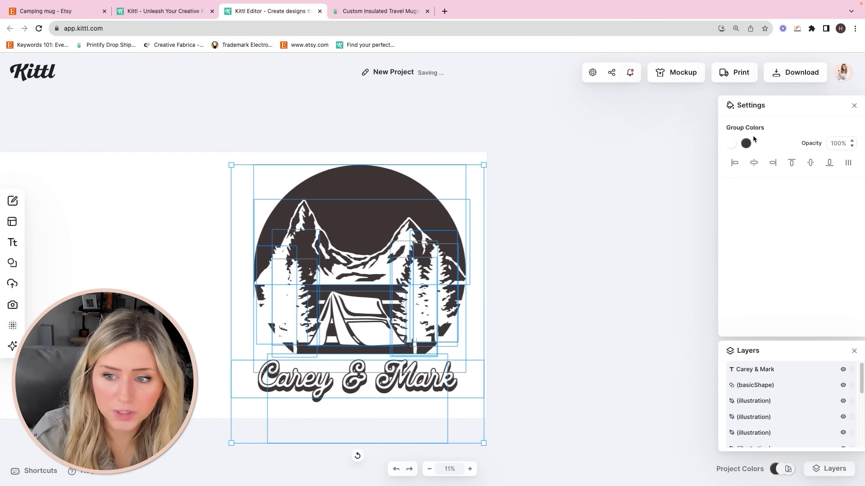
{"action": "left_click", "coordinate": [746, 143]}
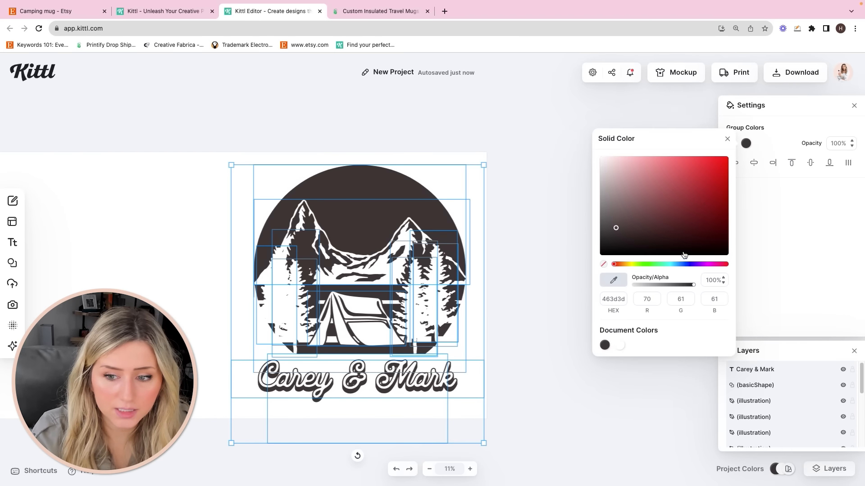
{"action": "left_click", "coordinate": [665, 265]}
{"action": "left_click_drag", "start_coordinate": [653, 266], "coordinate": [647, 266]}
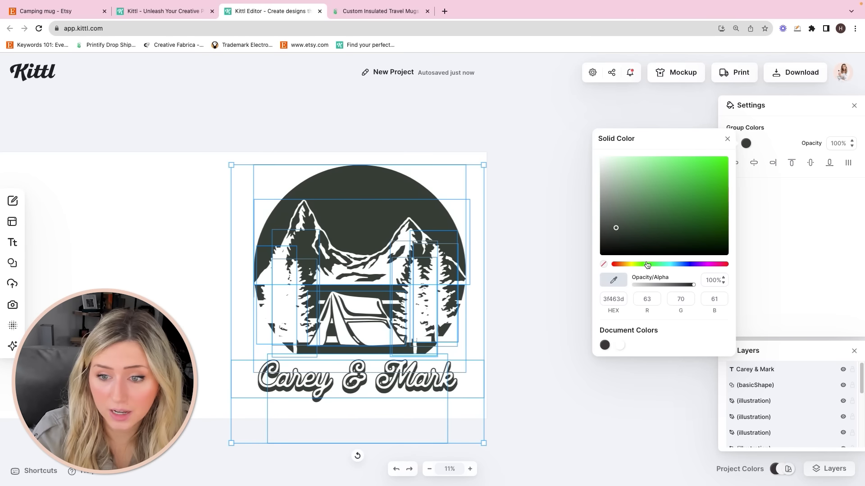
{"action": "left_click", "coordinate": [664, 217]}
{"action": "left_click", "coordinate": [673, 265]}
{"action": "mouse_move", "coordinate": [683, 202]}
{"action": "left_mouse_down"}
{"action": "mouse_move", "coordinate": [690, 192]}
{"action": "mouse_move", "coordinate": [694, 207]}
{"action": "left_mouse_up"}
{"action": "left_click", "coordinate": [497, 281]}
Enlarge the names text to slightly wider than the sun and center it underneath.
{"action": "left_click", "coordinate": [401, 379]}
{"action": "left_click_drag", "start_coordinate": [484, 360], "coordinate": [523, 355]}
{"action": "left_click_drag", "start_coordinate": [378, 376], "coordinate": [359, 380]}
{"action": "left_click", "coordinate": [198, 270]}
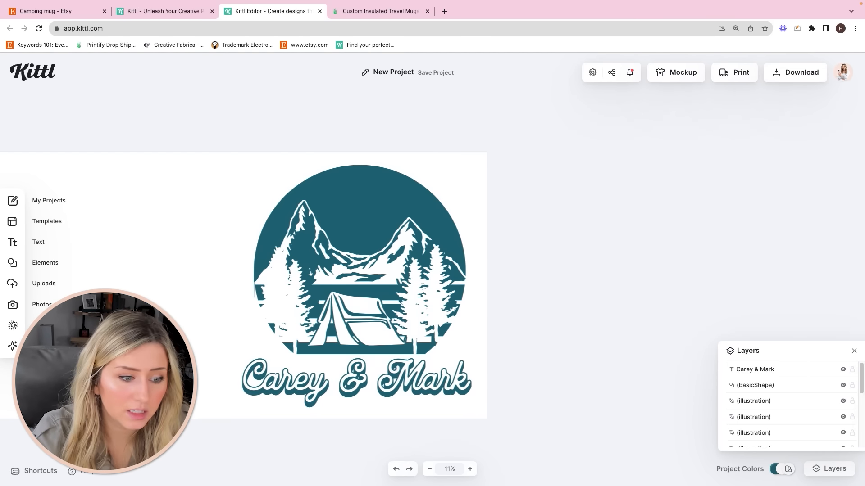
Apply the first grunge texture to the artboard and choose a different blend mode for it.
{"action": "left_click", "coordinate": [13, 327]}
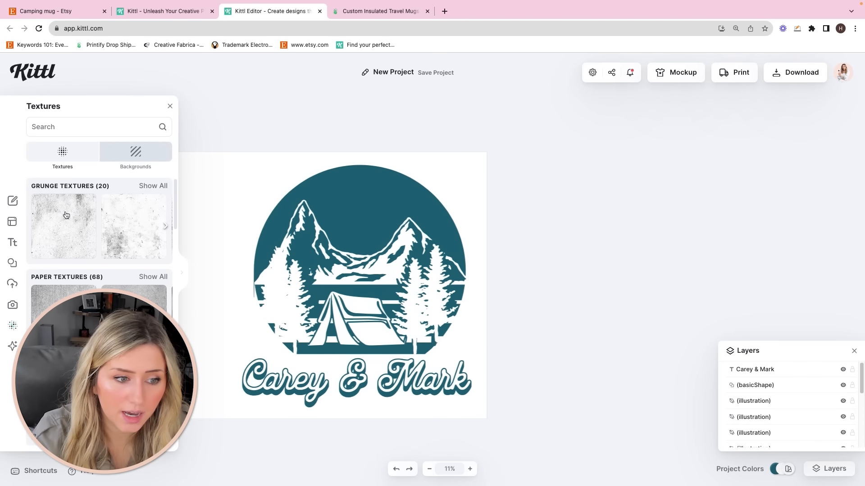
{"action": "left_click", "coordinate": [66, 217]}
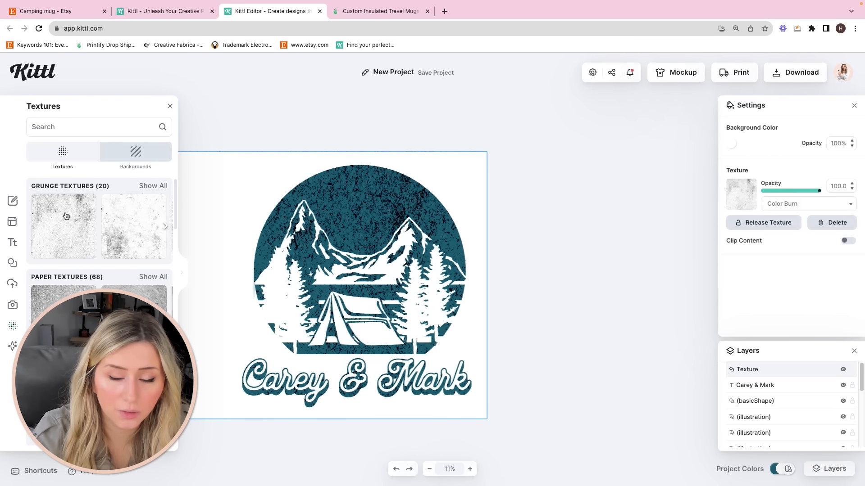
{"action": "left_click", "coordinate": [802, 202]}
{"action": "left_click", "coordinate": [792, 306]}
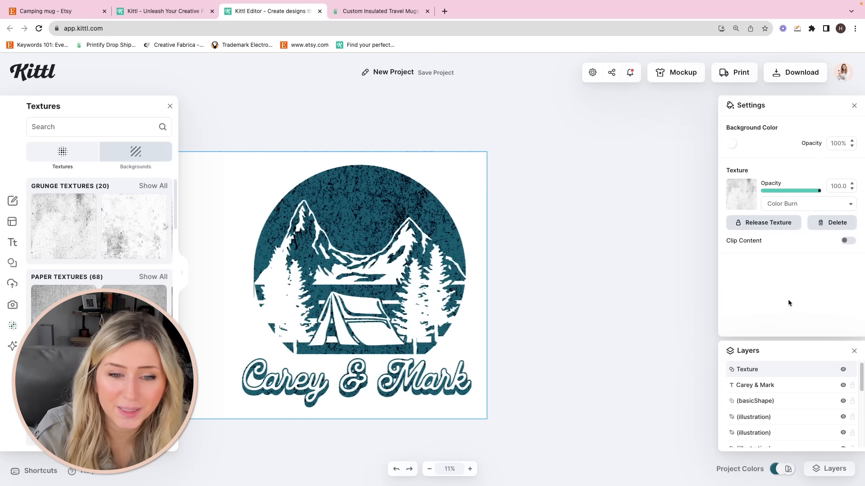
Fine-tune the names text's alignment and shift the whole design slightly left on the artboard.
{"action": "left_click", "coordinate": [536, 208]}
{"action": "left_click_drag", "start_coordinate": [424, 381], "coordinate": [426, 381]}
{"action": "key", "text": "super+a"}
{"action": "left_click_drag", "start_coordinate": [392, 190], "coordinate": [375, 188]}
{"action": "left_click", "coordinate": [247, 140]}
Download the design as a PNG with Remove Background and Optimize Quality enabled, and switch to Printify's mug page.
{"action": "left_click", "coordinate": [795, 72]}
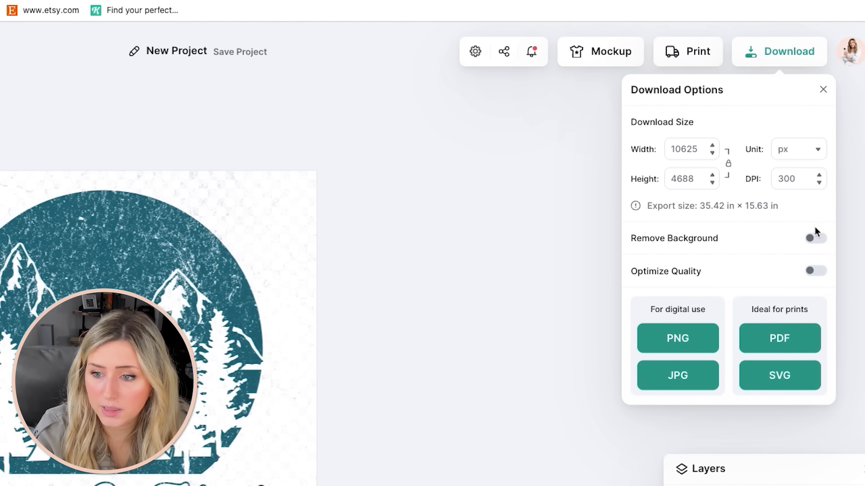
{"action": "left_click", "coordinate": [817, 239]}
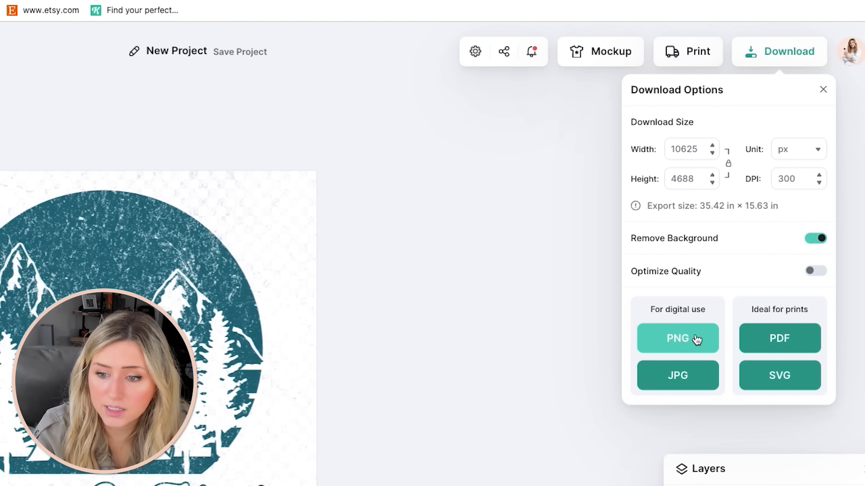
{"action": "left_click", "coordinate": [813, 271]}
{"action": "left_click", "coordinate": [707, 337]}
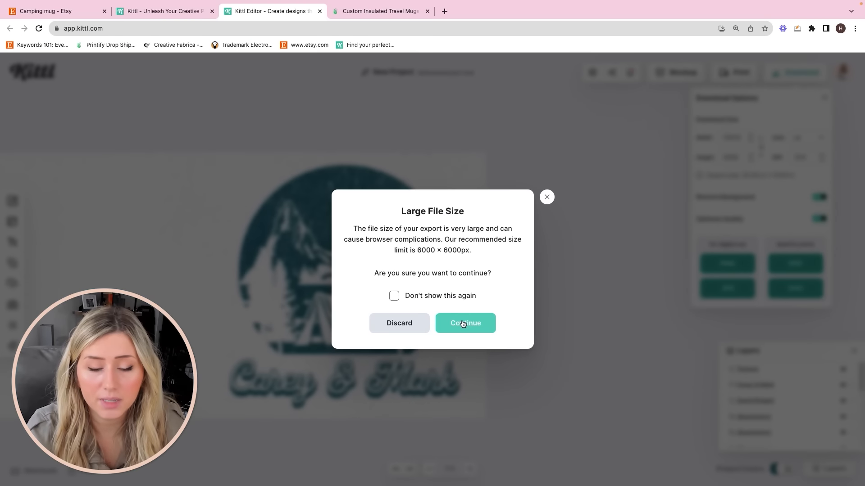
{"action": "left_click", "coordinate": [464, 323]}
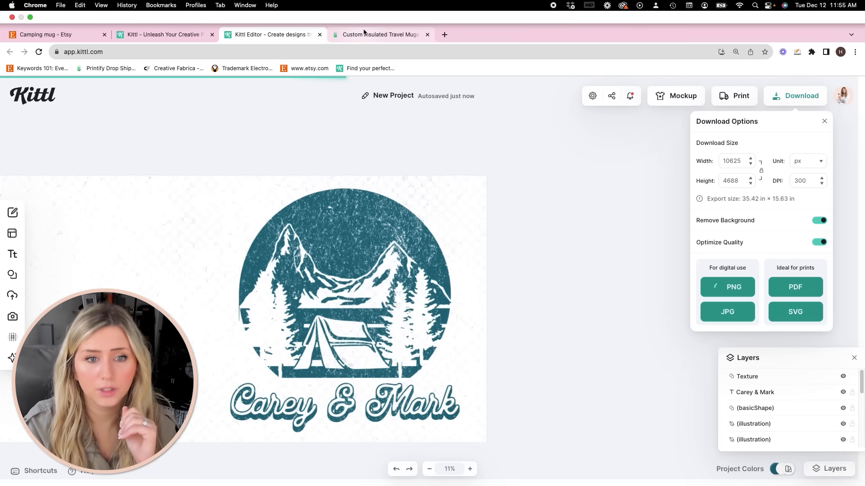
{"action": "left_click", "coordinate": [365, 34]}
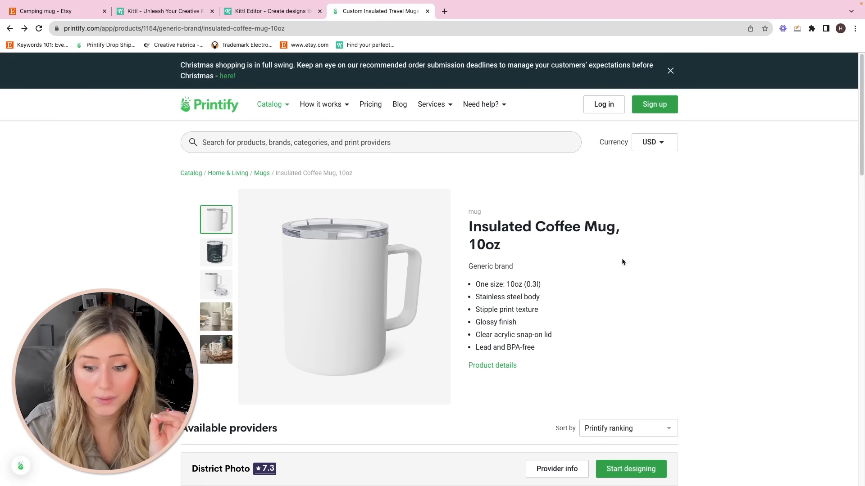
Start designing the insulated coffee mug with District Photo and add the downloaded PNG design to its print area.
{"action": "scroll", "coordinate": [622, 284], "scroll_direction": "down", "scroll_amount": 3}
{"action": "left_click", "coordinate": [632, 391]}
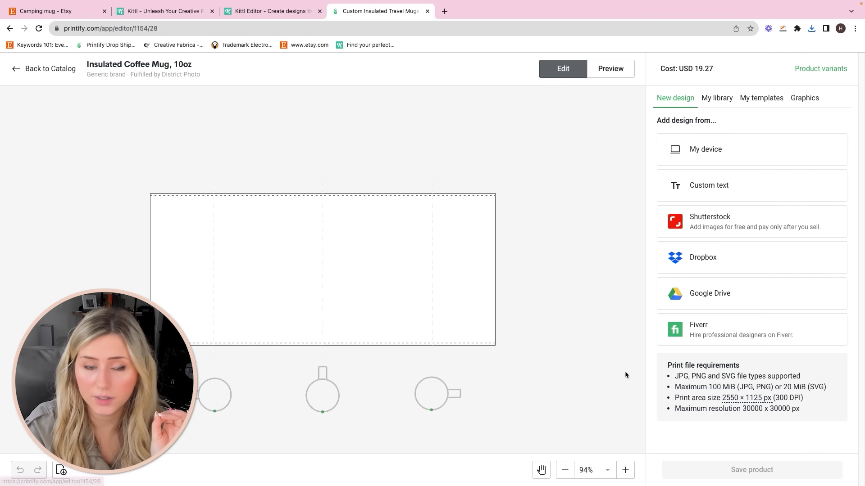
{"action": "left_click", "coordinate": [811, 28]}
{"action": "left_click_drag", "start_coordinate": [720, 65], "coordinate": [432, 200]}
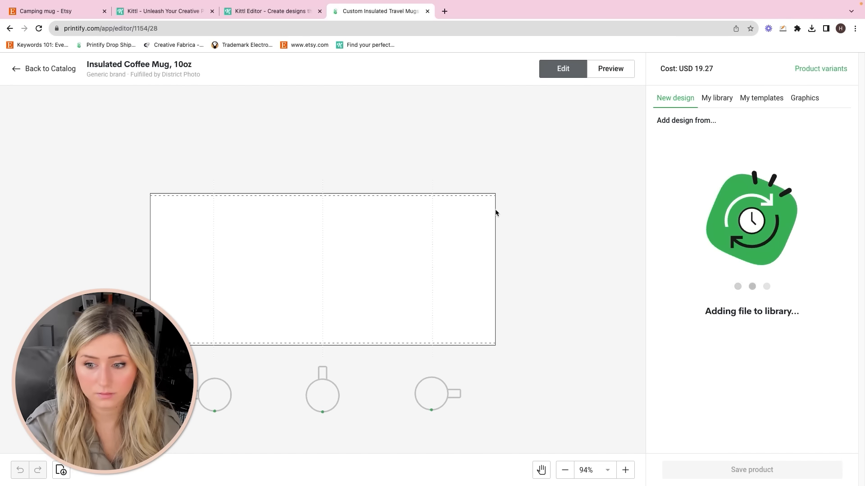
Preview the design on the mug, return to editing and check the size selection.
{"action": "left_click", "coordinate": [610, 69]}
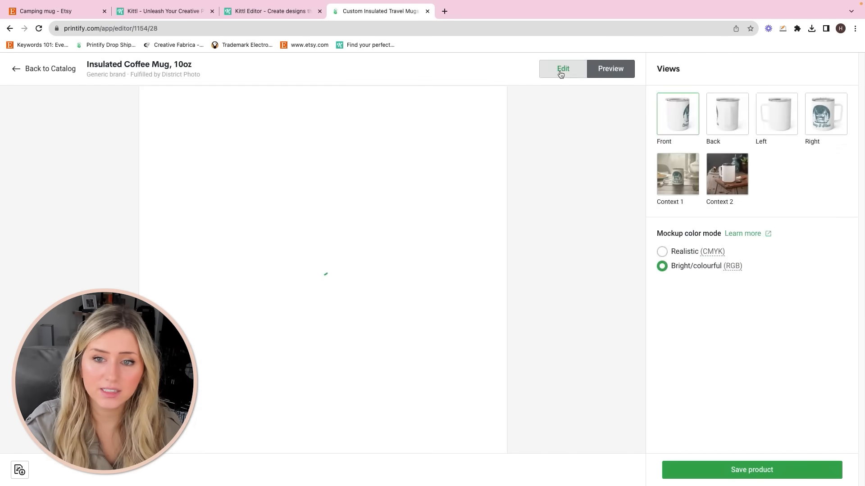
{"action": "left_click", "coordinate": [562, 73]}
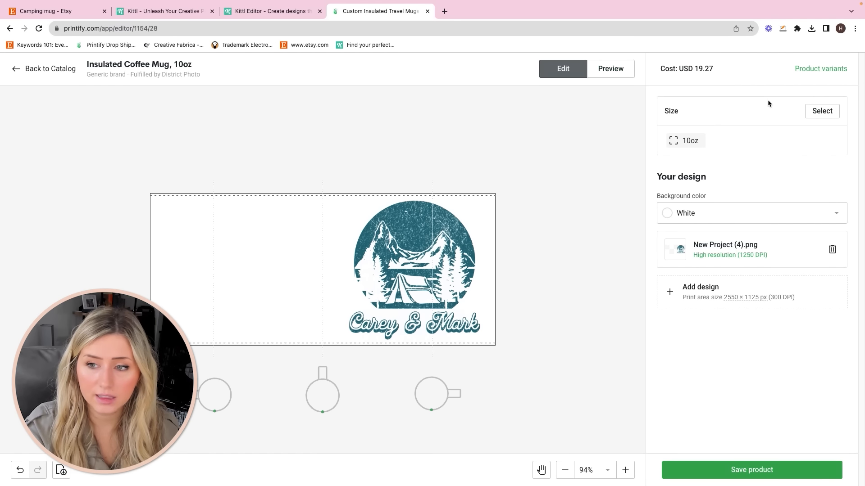
{"action": "left_click", "coordinate": [810, 111]}
{"action": "left_click", "coordinate": [790, 106]}
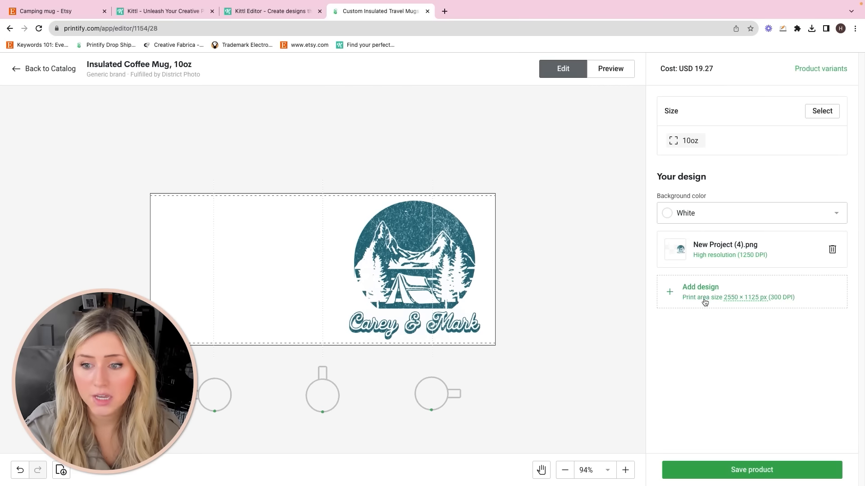
Duplicate the camping design and place the copy on the left half of the mug's print area.
{"action": "left_click", "coordinate": [716, 262]}
{"action": "right_click", "coordinate": [735, 249]}
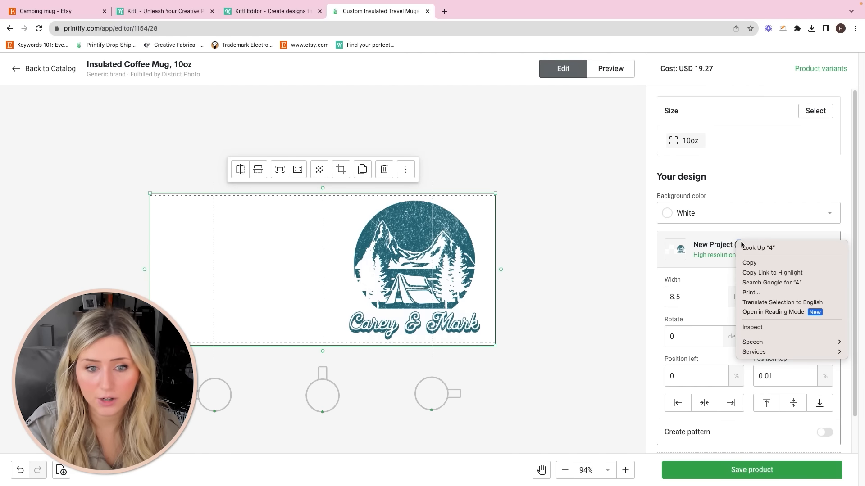
{"action": "left_click", "coordinate": [686, 253]}
{"action": "left_click", "coordinate": [362, 170]}
{"action": "left_click_drag", "start_coordinate": [449, 257], "coordinate": [241, 253]}
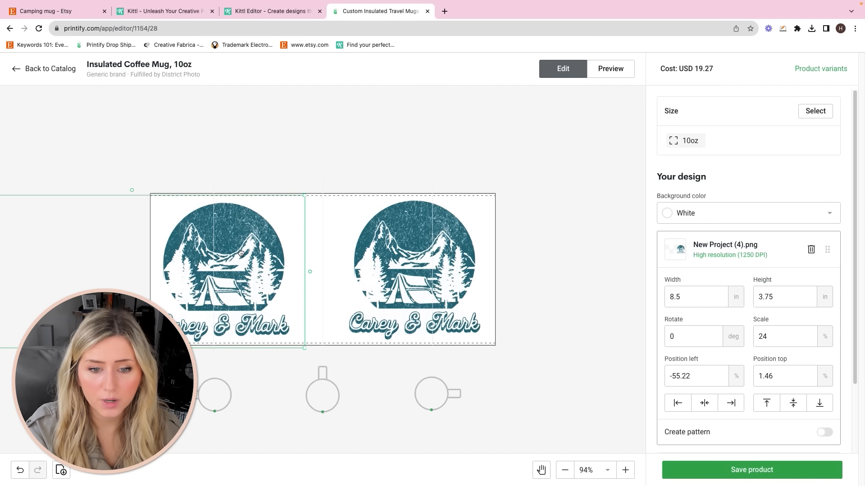
Align both designs at top position 1.46%, with the original's left position at 2.74% and the copy's at -56%.
{"action": "left_click", "coordinate": [433, 229]}
{"action": "mouse_move", "coordinate": [434, 229]}
{"action": "left_mouse_down"}
{"action": "mouse_move", "coordinate": [444, 232]}
{"action": "mouse_move", "coordinate": [430, 232]}
{"action": "left_mouse_up"}
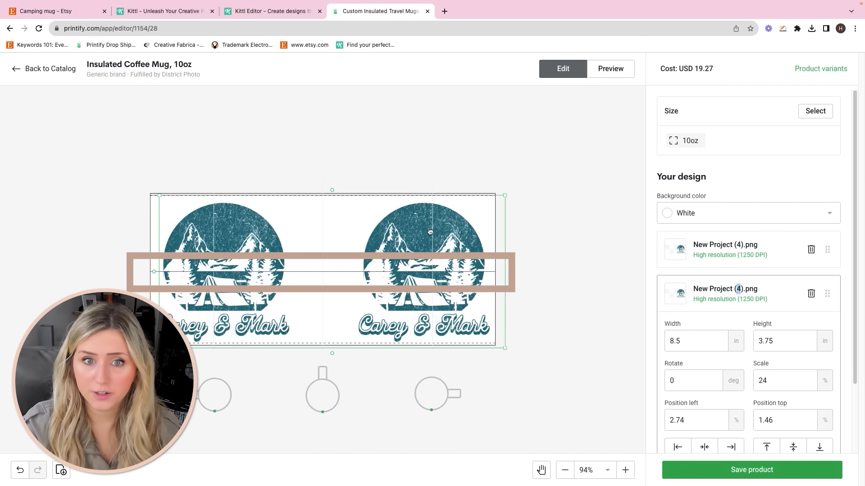
{"action": "left_click_drag", "start_coordinate": [431, 232], "coordinate": [429, 232]}
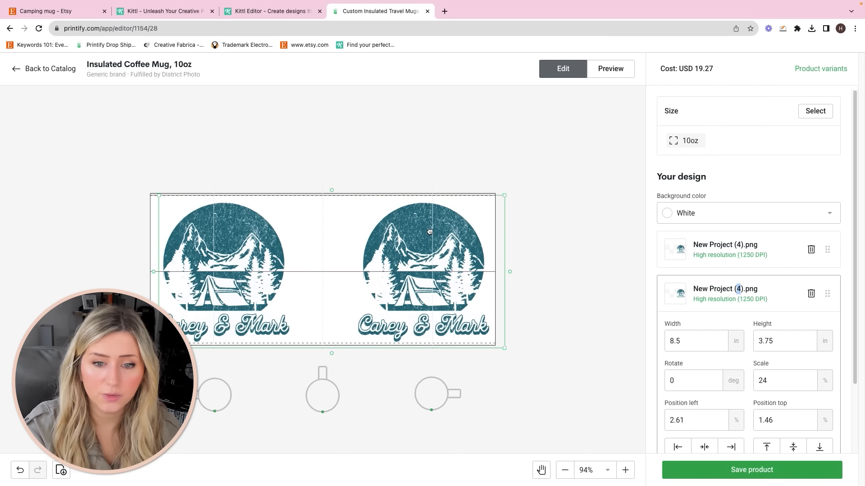
{"action": "left_click_drag", "start_coordinate": [430, 232], "coordinate": [428, 249]}
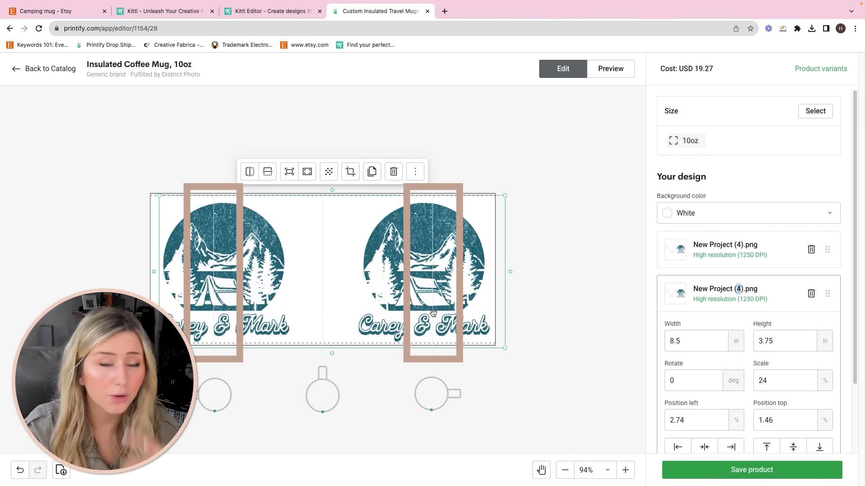
{"action": "left_click_drag", "start_coordinate": [245, 266], "coordinate": [243, 265]}
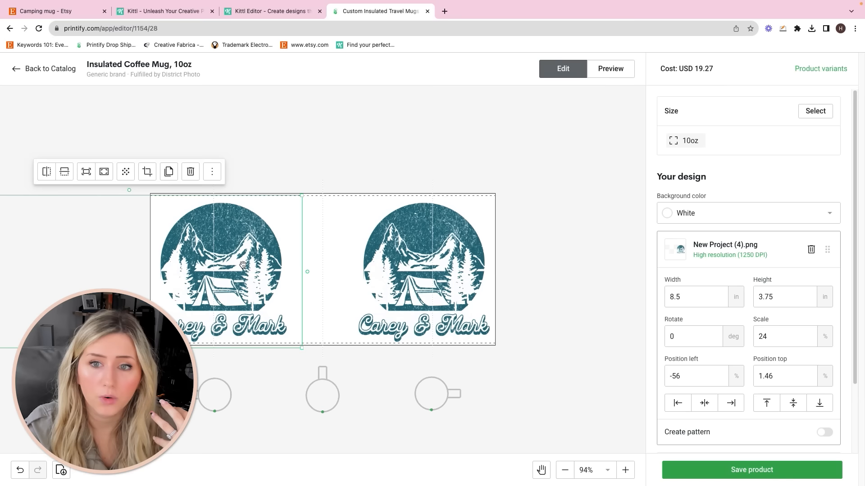
Preview the mug with the Realistic (CMYK) mockup color mode and inspect the Context 1 mockup and the enlarged product view.
{"action": "left_click", "coordinate": [604, 69]}
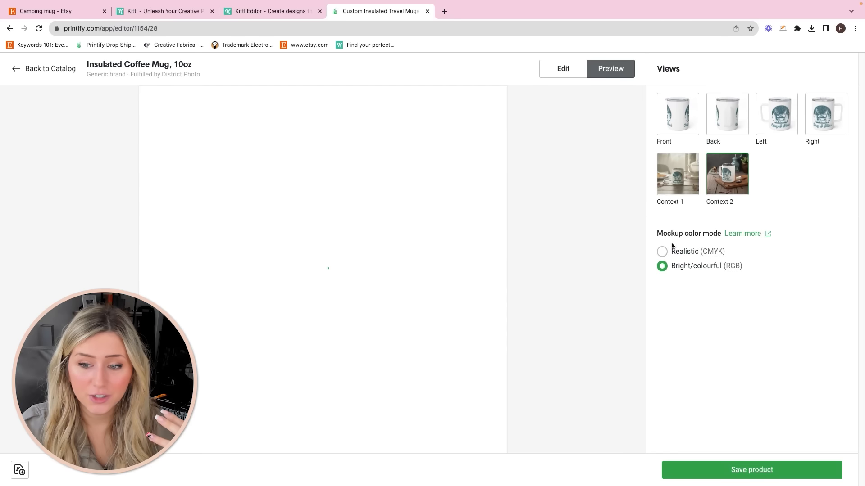
{"action": "left_click", "coordinate": [672, 249]}
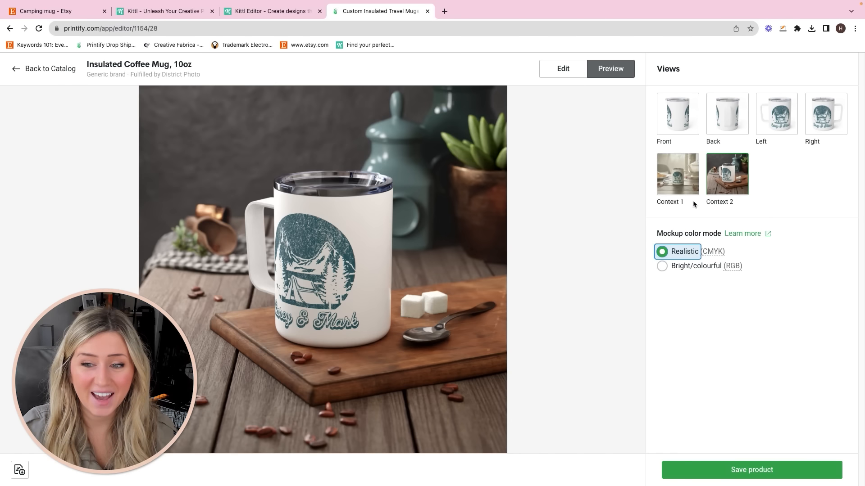
{"action": "left_click", "coordinate": [694, 188]}
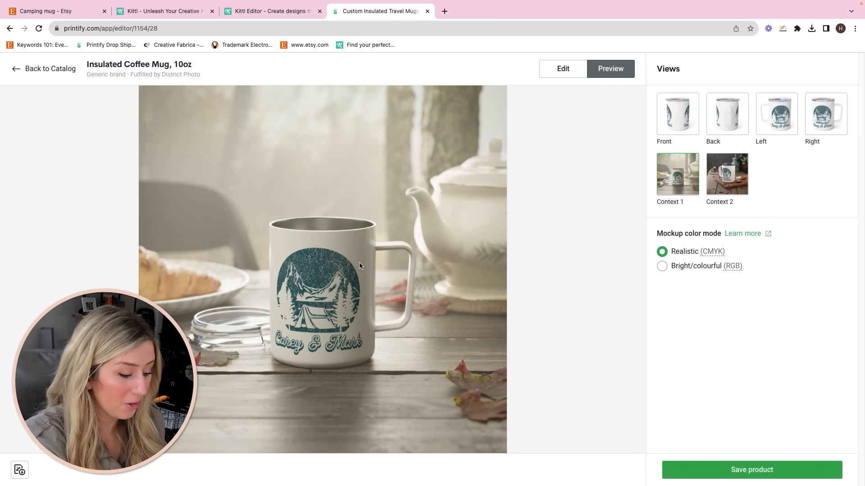
{"action": "key", "text": "super+equal"}
{"action": "key", "text": "super+equal"}
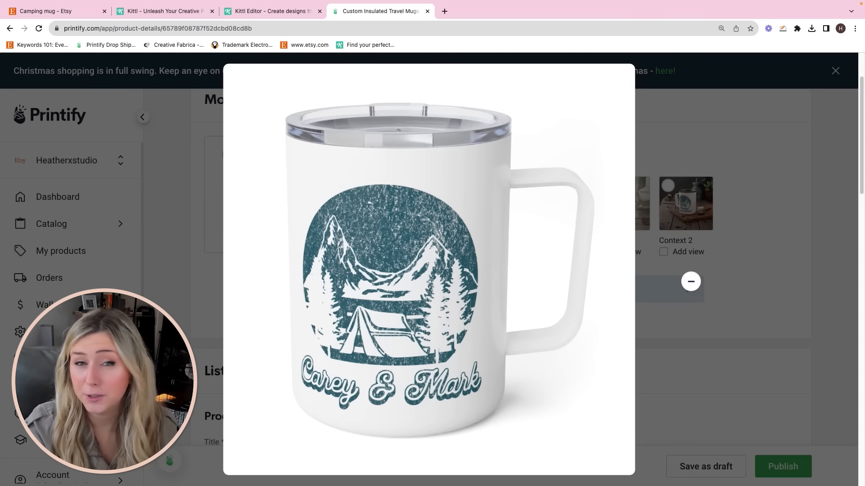
{"action": "left_click", "coordinate": [691, 281]}
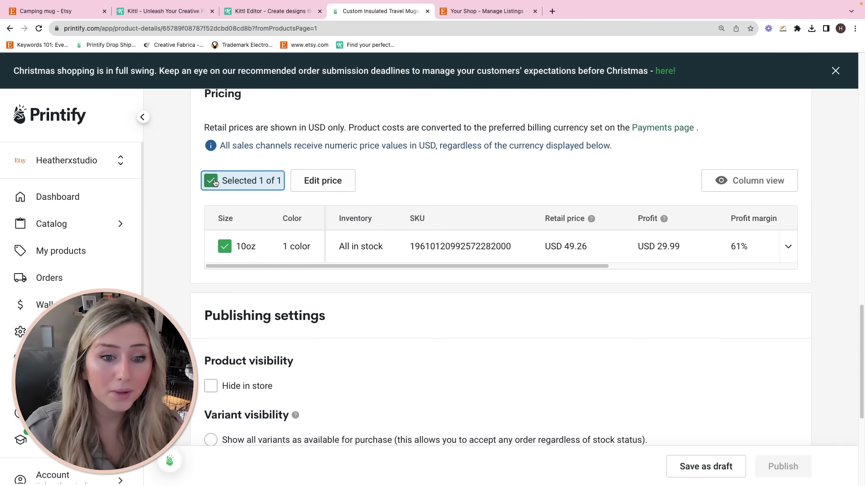
Set the retail price of the 10oz mug variant to USD 29.99.
{"action": "left_click", "coordinate": [331, 187]}
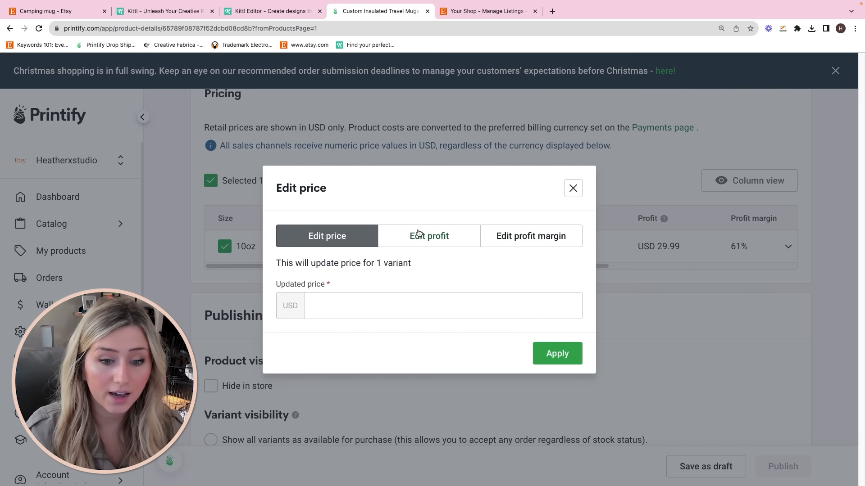
{"action": "left_click", "coordinate": [369, 305]}
{"action": "type", "text": "29"}
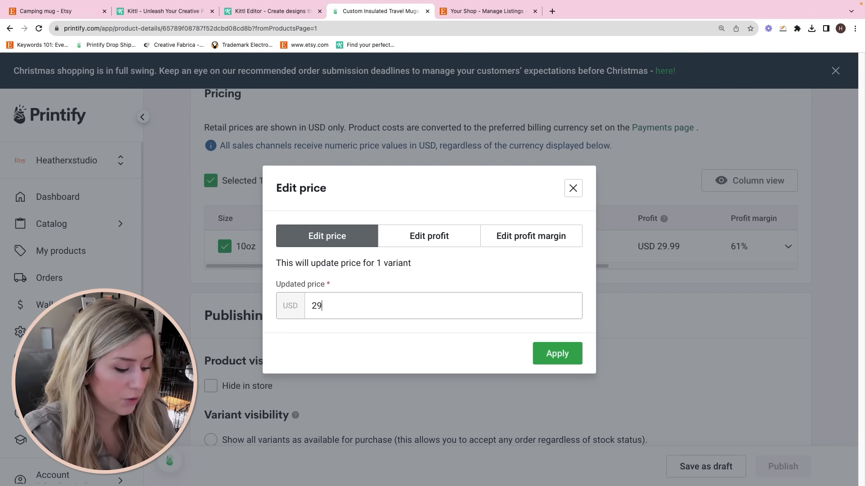
{"action": "type", "text": ".99"}
{"action": "left_click", "coordinate": [565, 354]}
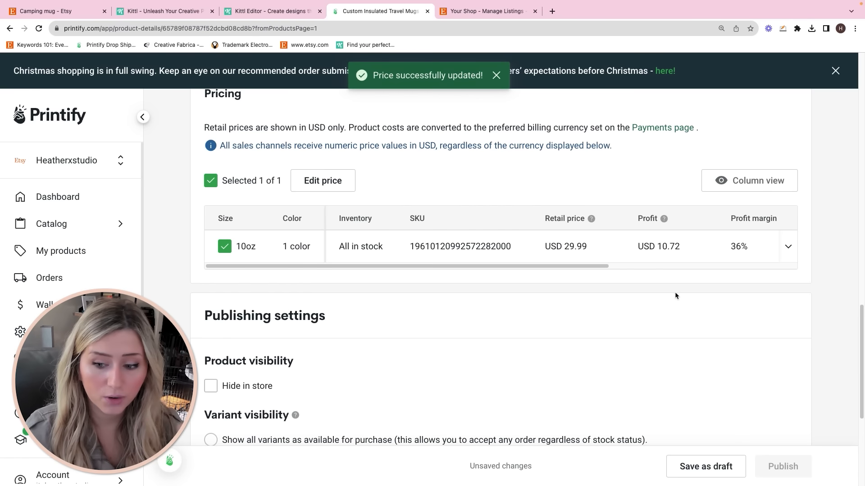
{"action": "scroll", "coordinate": [768, 414], "scroll_direction": "down", "scroll_amount": 4}
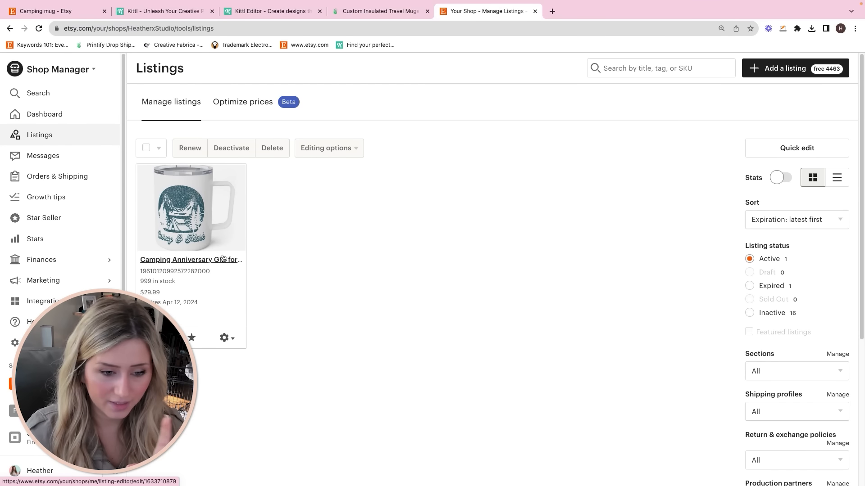
Switch to the Etsy shop's listings and open the Insulated Coffee Mug listing at its title section.
{"action": "left_click", "coordinate": [233, 340]}
{"action": "left_click", "coordinate": [218, 358]}
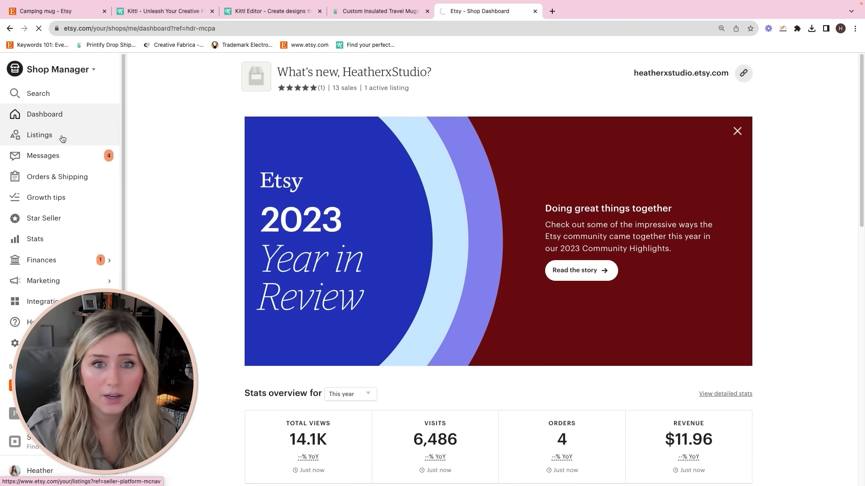
{"action": "left_click", "coordinate": [62, 135]}
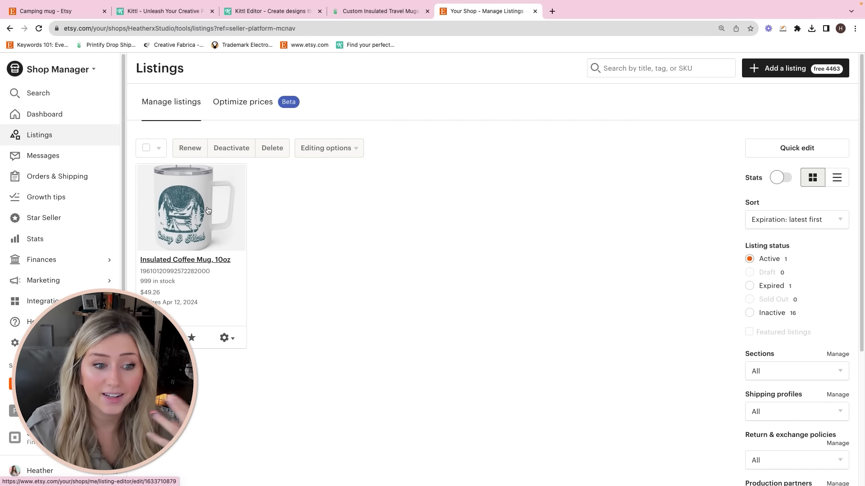
{"action": "left_click", "coordinate": [208, 210]}
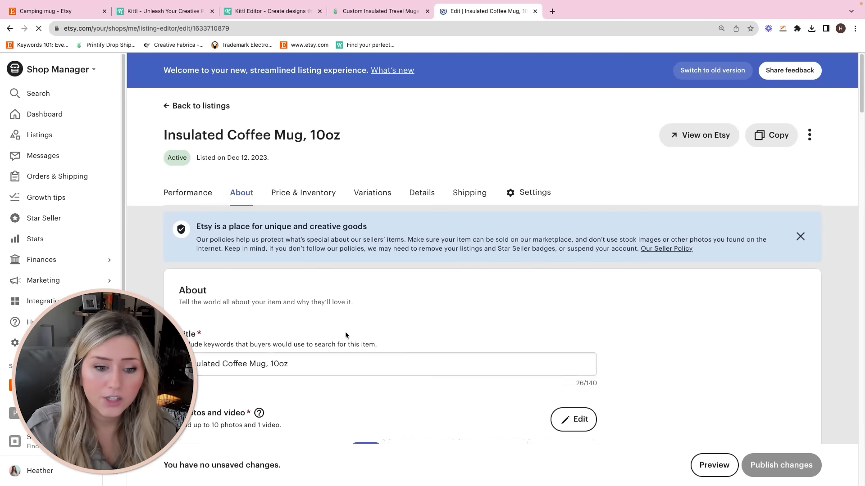
{"action": "scroll", "coordinate": [278, 257], "scroll_direction": "down", "scroll_amount": 2}
{"action": "scroll", "coordinate": [278, 256], "scroll_direction": "down", "scroll_amount": 2}
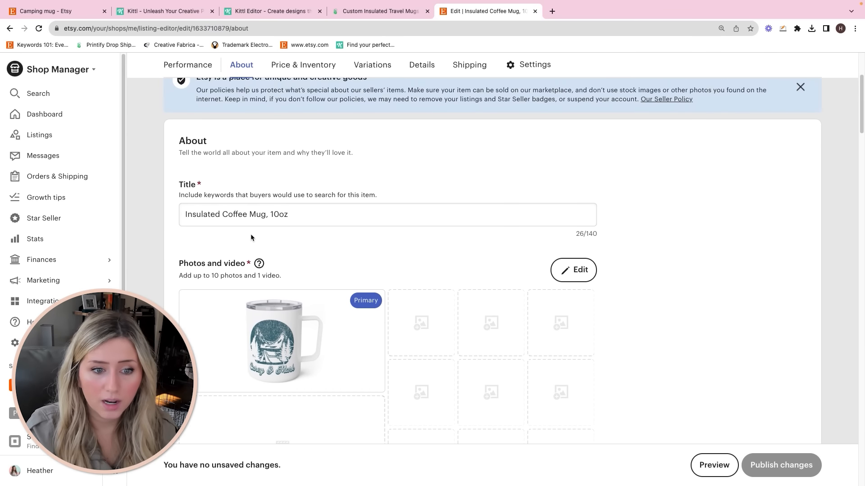
Change the listing title to "Camping Anniversary Gift for Couple, Insulated Coffee Mug 10oz,".
{"action": "left_click", "coordinate": [186, 213]}
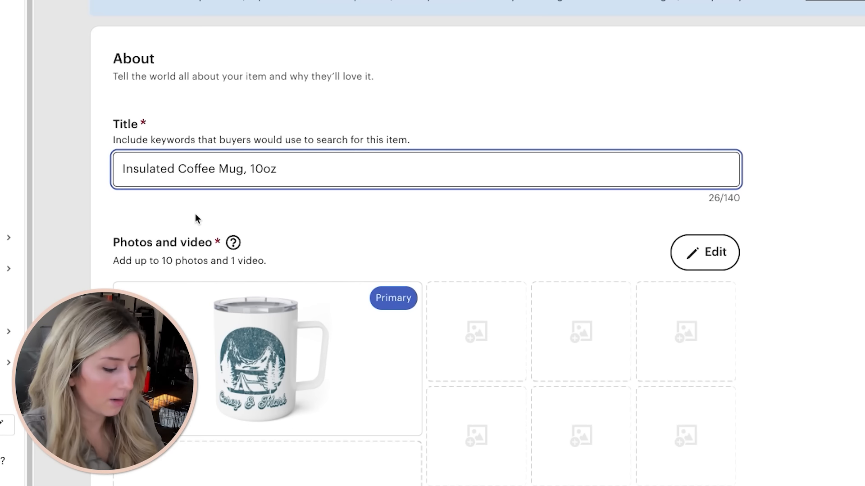
{"action": "type", "text": "Camping "}
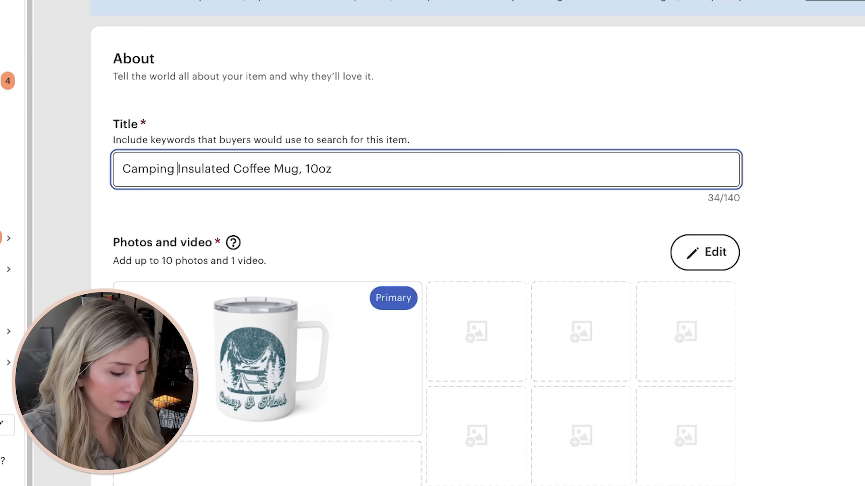
{"action": "type", "text": "Anniversary Gift for"}
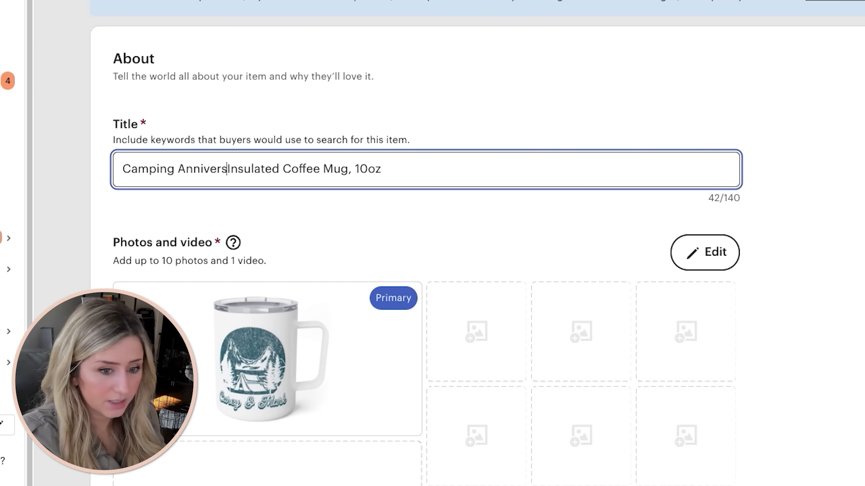
{"action": "type", "text": " Couple,"}
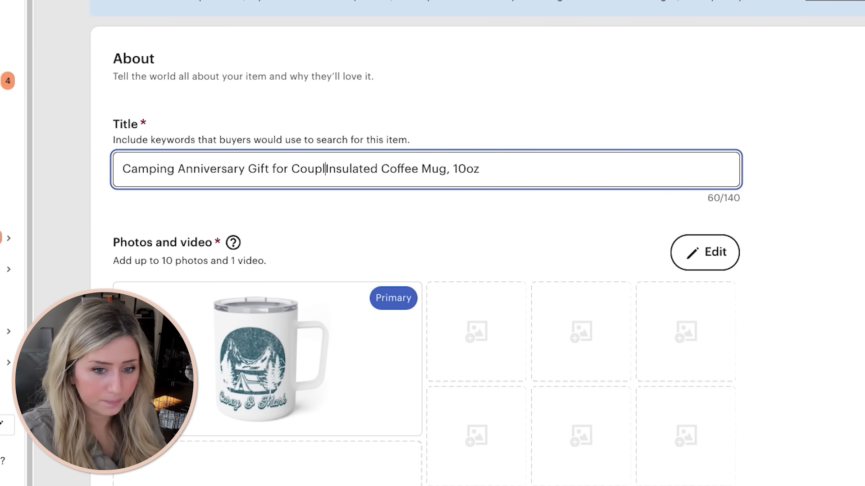
{"action": "key", "text": "BackSpace"}
{"action": "key", "text": "BackSpace"}
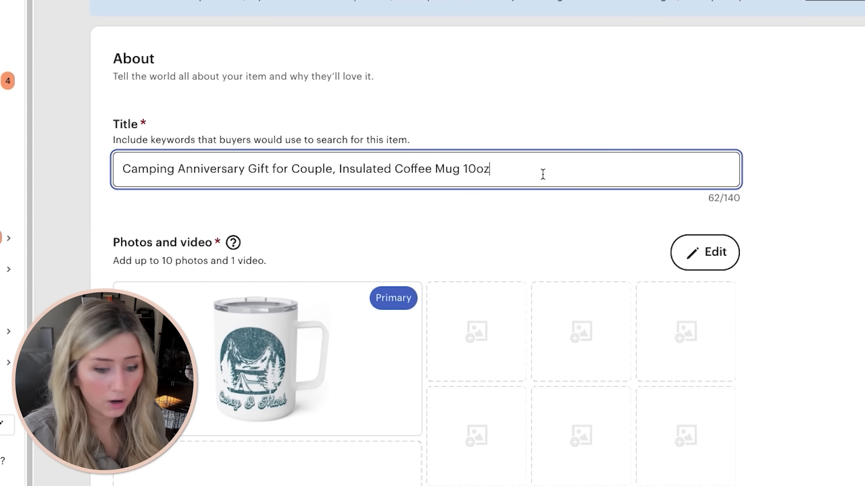
{"action": "type", "text": ","}
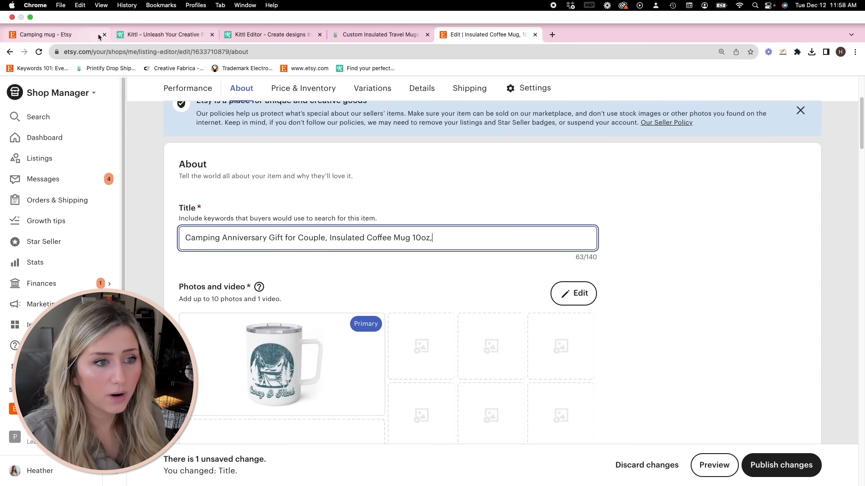
Consult the camping mug product analytics, and append "Engagement Gifts Rustic Outdoors, Hiking Gift" to the Etsy listing title.
{"action": "left_click", "coordinate": [46, 11]}
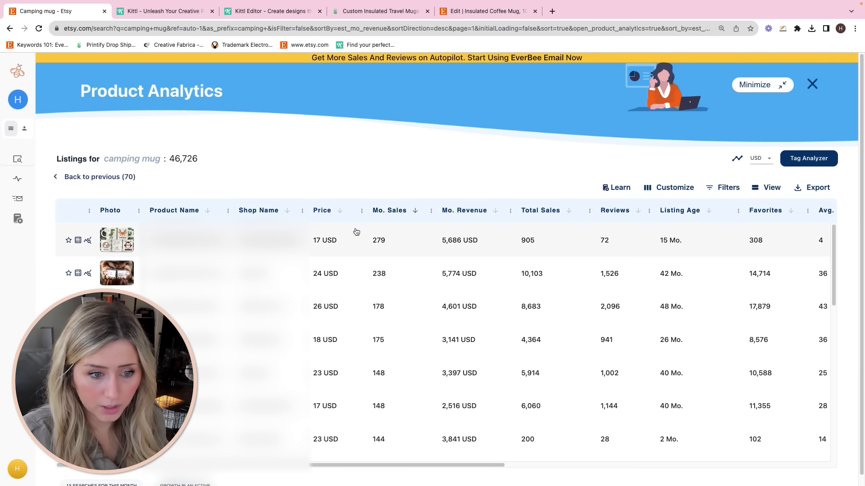
{"action": "left_click", "coordinate": [212, 273]}
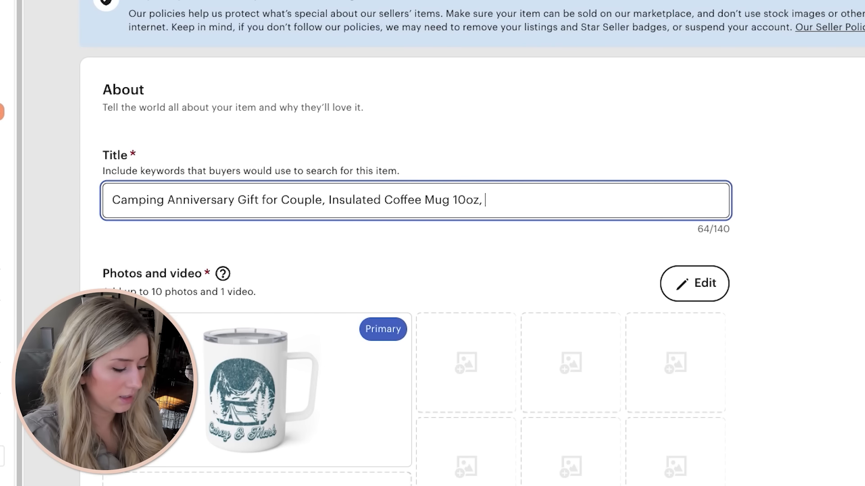
{"action": "type", "text": "Engagement Gifts Rustic Out"}
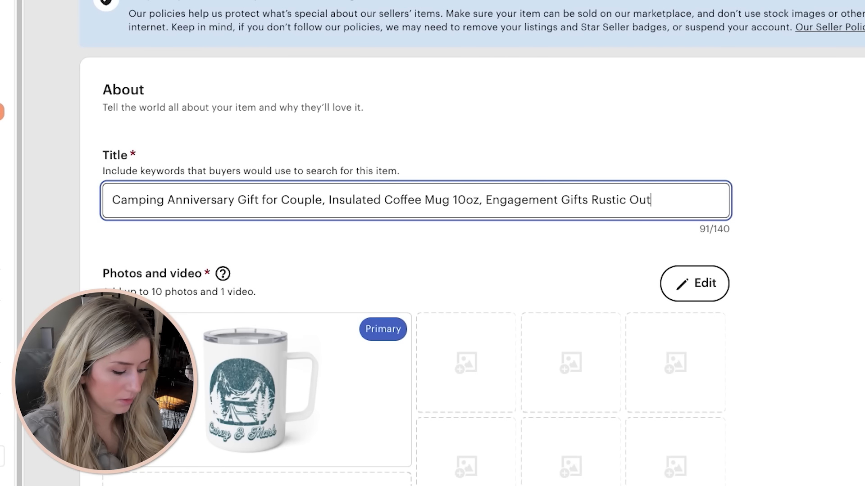
{"action": "type", "text": "doors, Hiking Gift"}
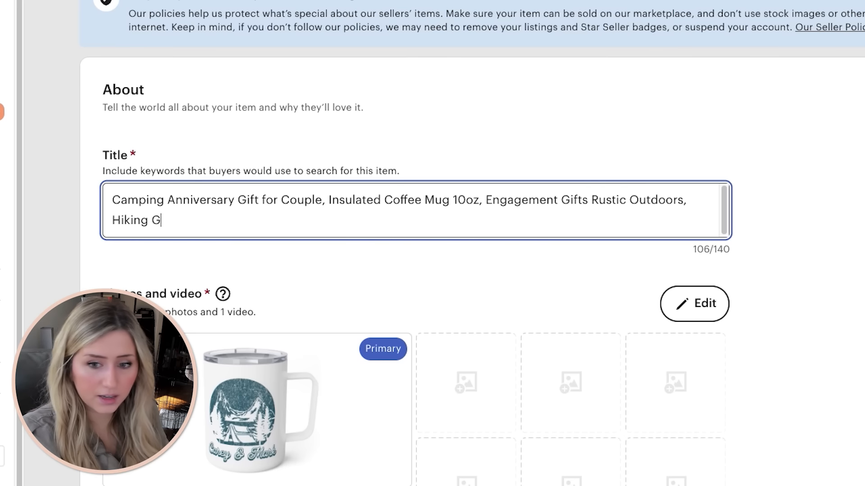
Change the title's last phrase to "Hiking Lover Gift" and append ", Personalized Custom".
{"action": "left_click", "coordinate": [154, 221]}
{"action": "type", "text": "Lover"}
{"action": "key", "text": "End"}
{"action": "type", "text": ", Persona"}
{"action": "type", "text": "lized "}
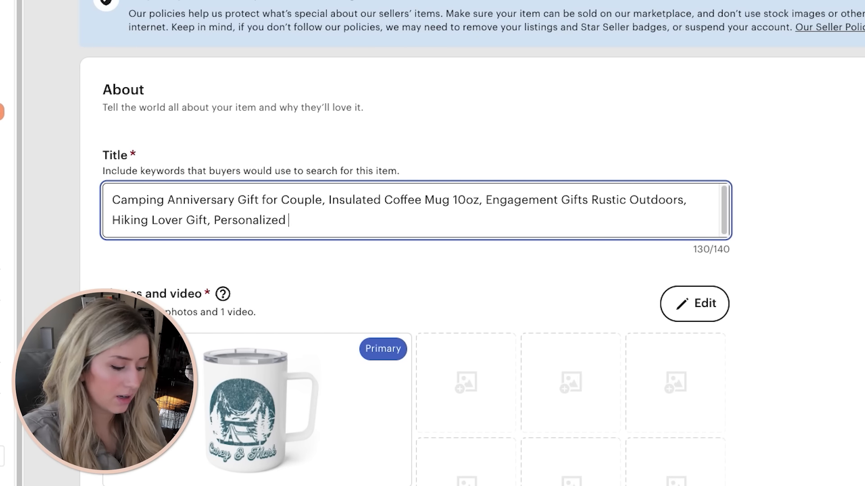
{"action": "type", "text": "Custo"}
{"action": "type", "text": "m"}
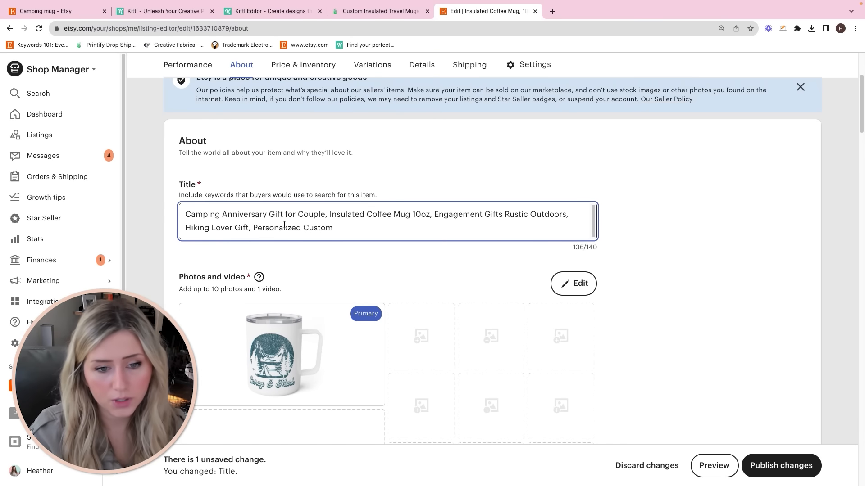
Turn on personalization for the listing and enter the buyer instructions "Enter names of couple and maximum of 24 characters.".
{"action": "scroll", "coordinate": [362, 256], "scroll_direction": "down", "scroll_amount": 5}
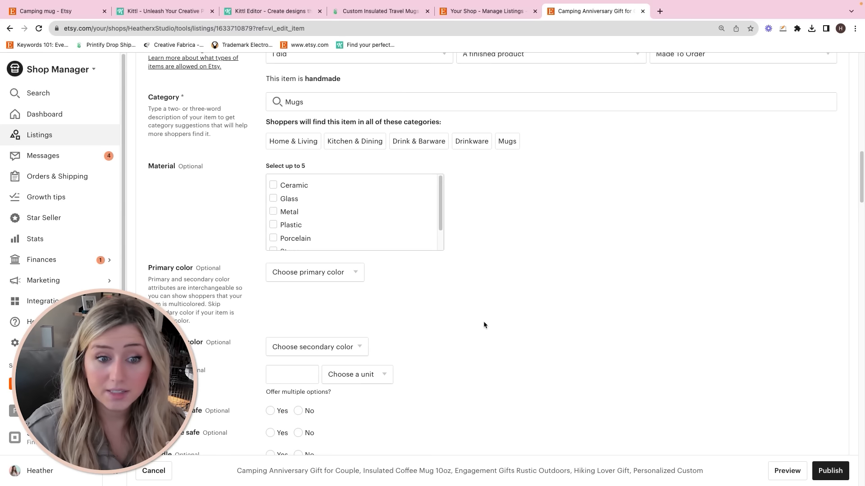
{"action": "scroll", "coordinate": [484, 325], "scroll_direction": "down", "scroll_amount": 7}
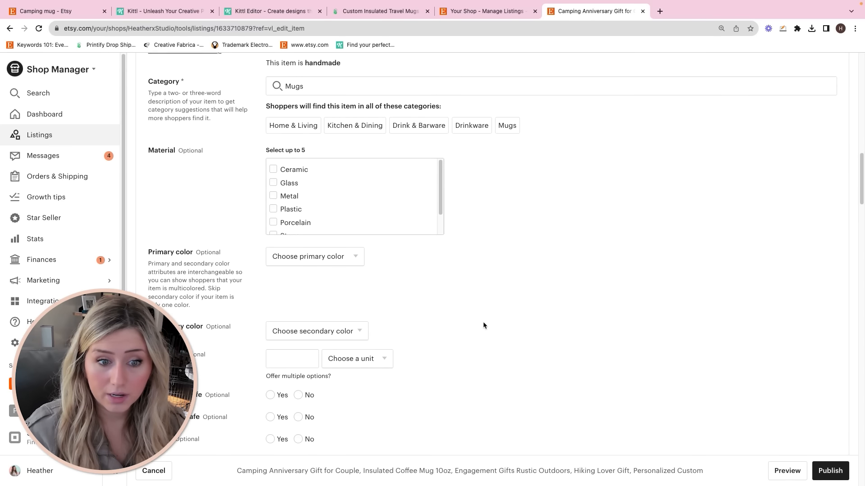
{"action": "scroll", "coordinate": [484, 323], "scroll_direction": "down", "scroll_amount": 10}
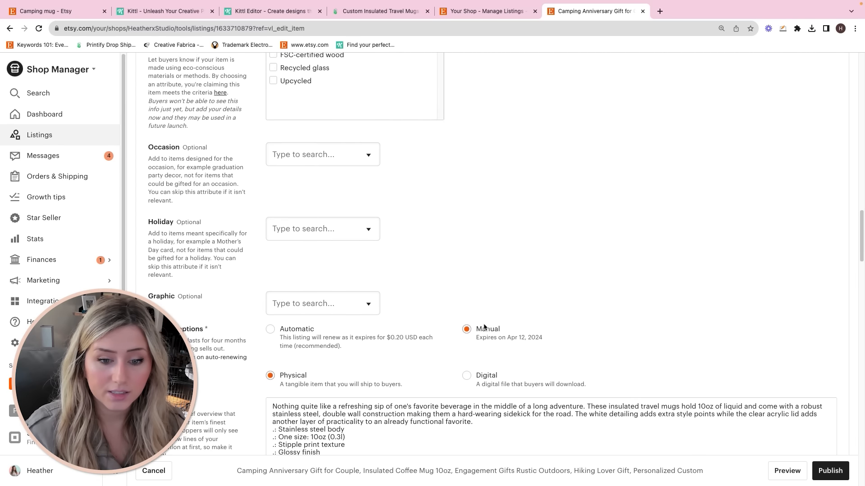
{"action": "scroll", "coordinate": [483, 324], "scroll_direction": "down", "scroll_amount": 5}
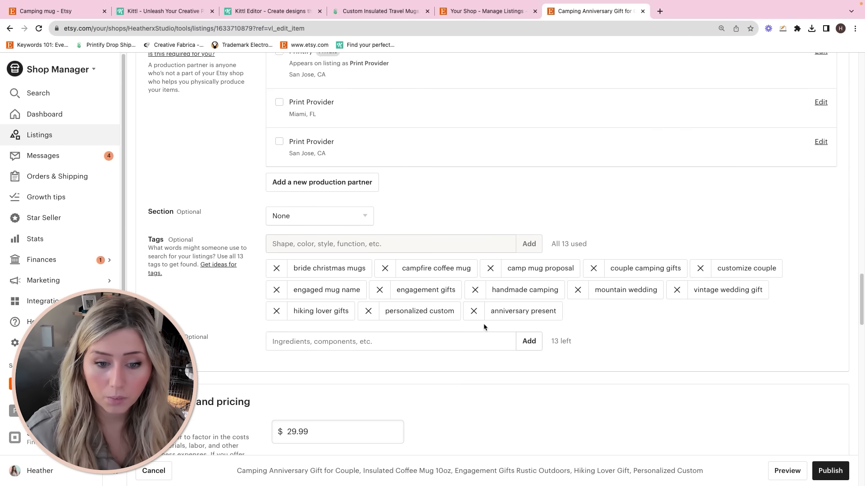
{"action": "scroll", "coordinate": [483, 325], "scroll_direction": "down", "scroll_amount": 14}
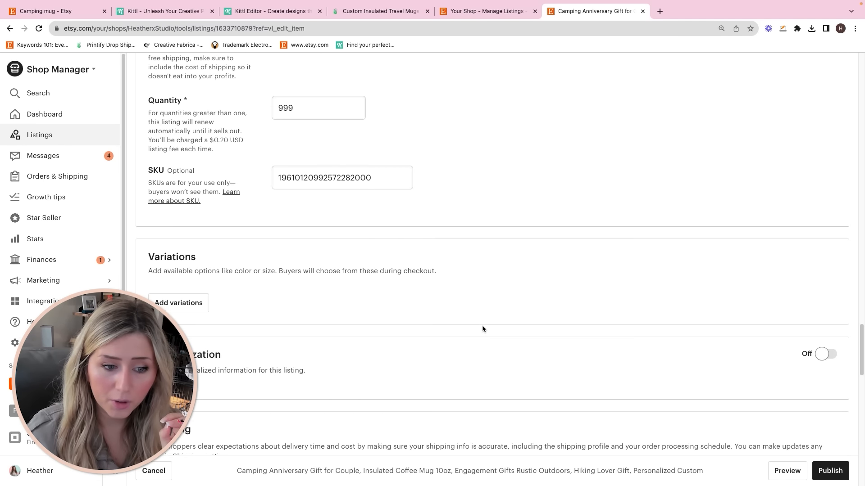
{"action": "left_click", "coordinate": [826, 191]}
{"action": "left_click", "coordinate": [364, 294]}
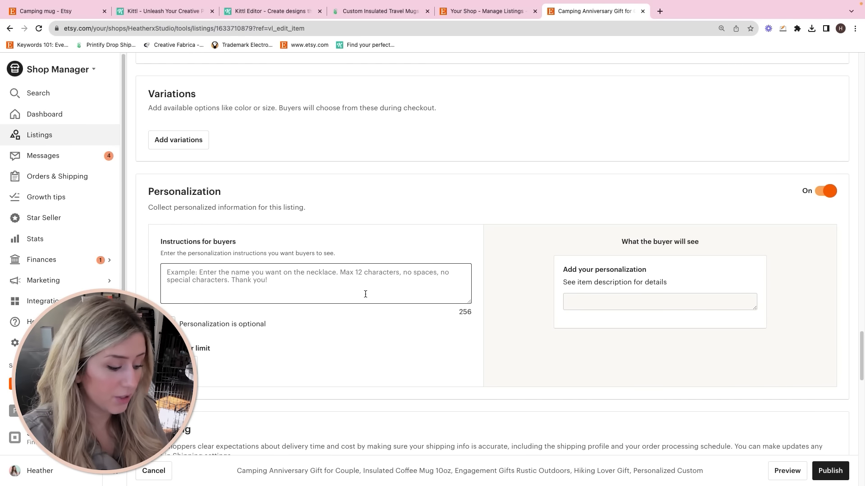
{"action": "type", "text": "En"}
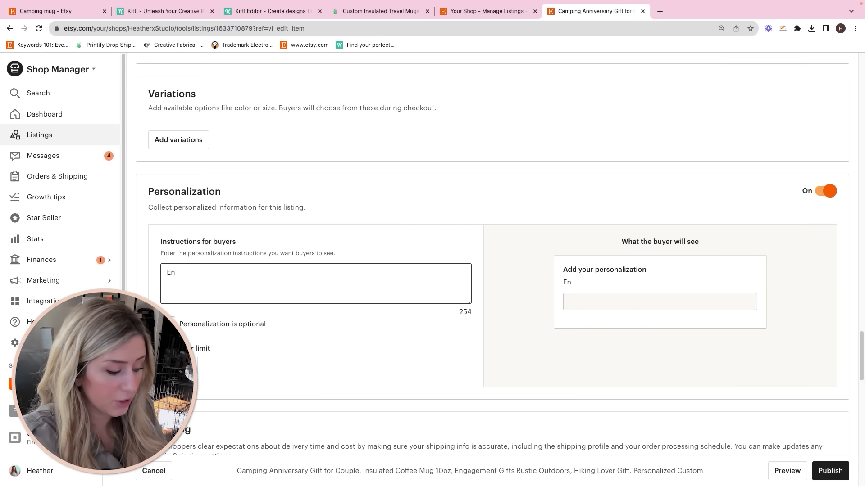
{"action": "type", "text": "ter name"}
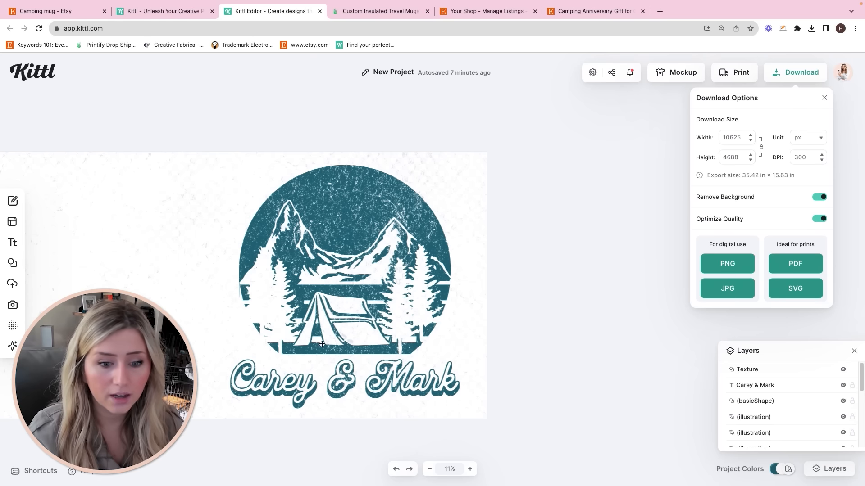
Inspect the couple's-names text below the camping artwork in the Kittl editor, and return to the Etsy listing editor.
{"action": "left_click", "coordinate": [302, 386]}
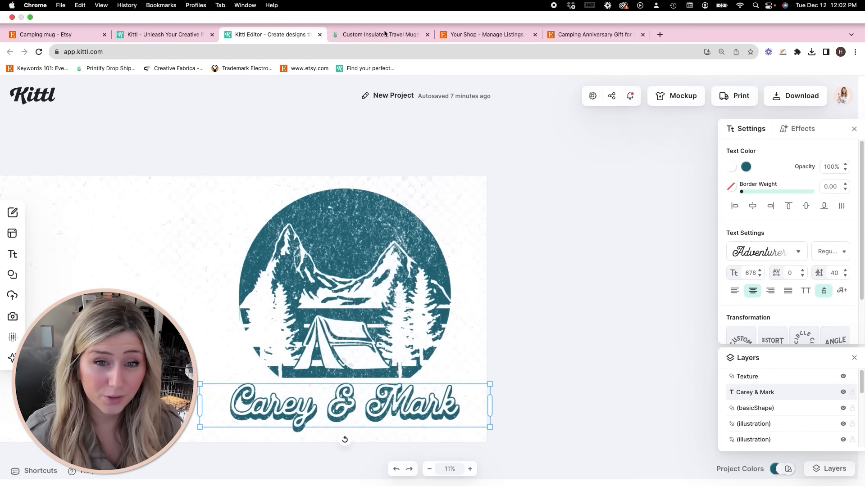
{"action": "left_click", "coordinate": [386, 35]}
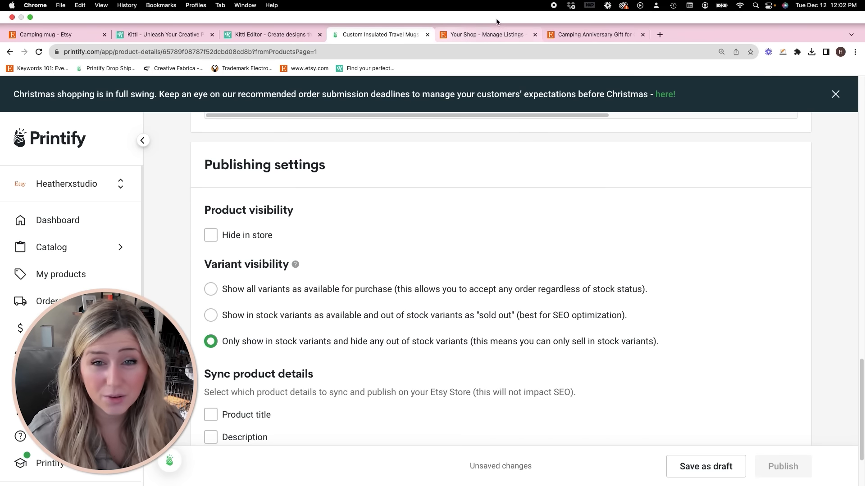
{"action": "left_click", "coordinate": [493, 35]}
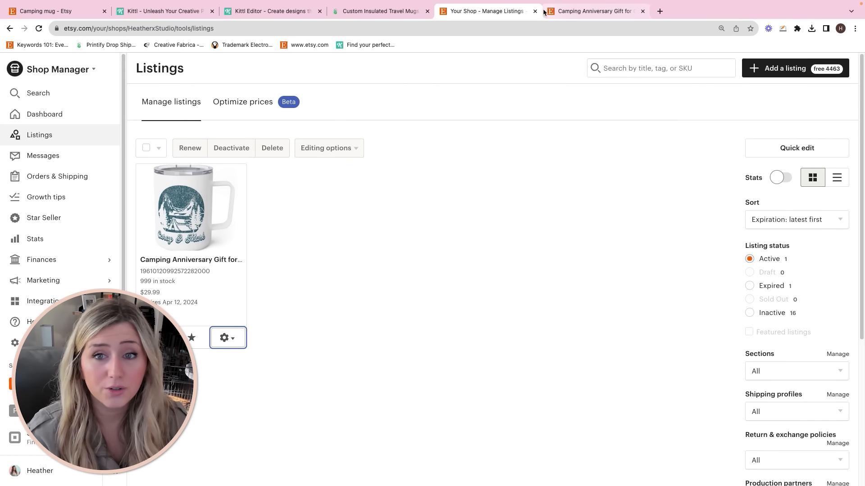
{"action": "left_click", "coordinate": [549, 10]}
Change the character maximum in the personalization instructions to 20.
{"action": "left_click", "coordinate": [356, 270]}
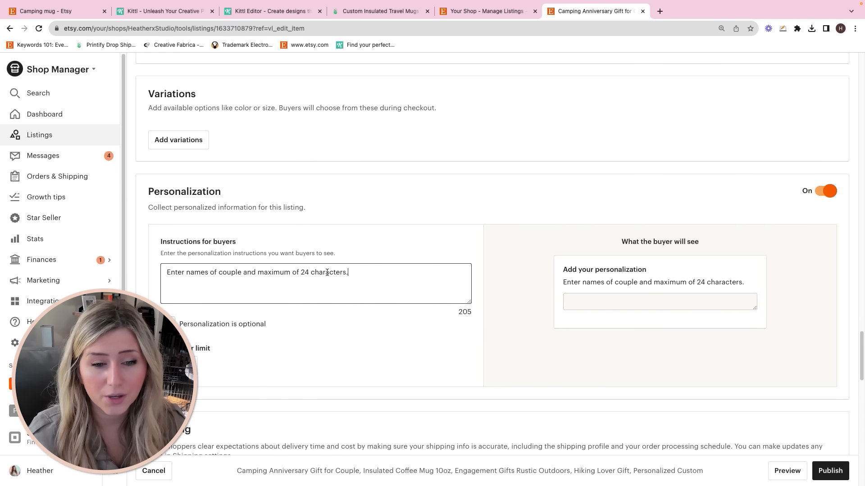
{"action": "key", "text": "alt+Left"}
{"action": "key", "text": "BackSpace"}
{"action": "key", "text": "BackSpace"}
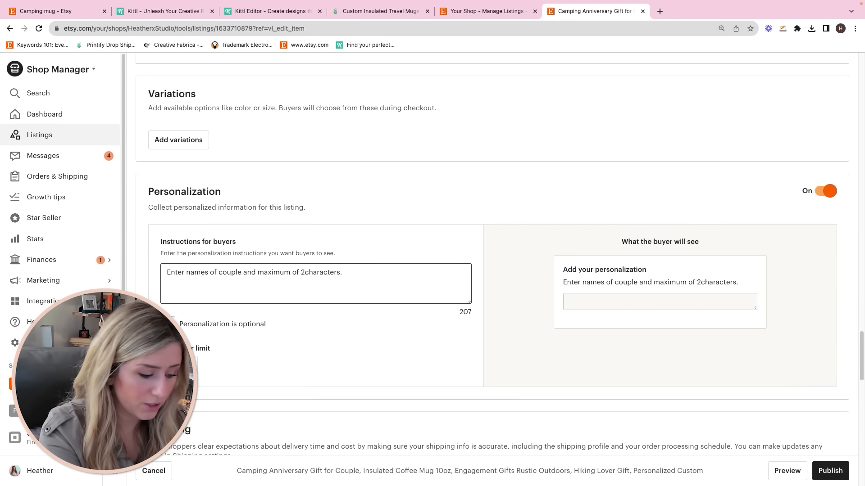
{"action": "key", "text": "BackSpace"}
{"action": "type", "text": "0"}
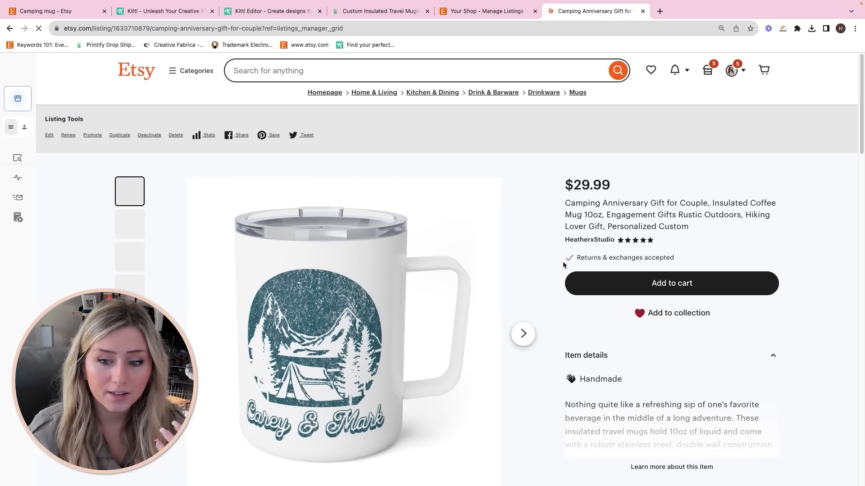
Review the live Etsy mug listing's photos, title, item details and shipping information.
{"action": "scroll", "coordinate": [601, 286], "scroll_direction": "down", "scroll_amount": 3}
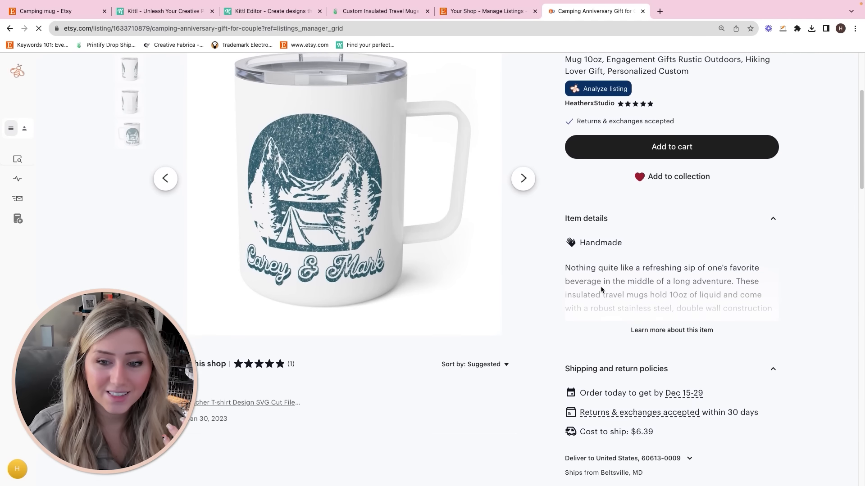
{"action": "scroll", "coordinate": [601, 285], "scroll_direction": "up", "scroll_amount": 2}
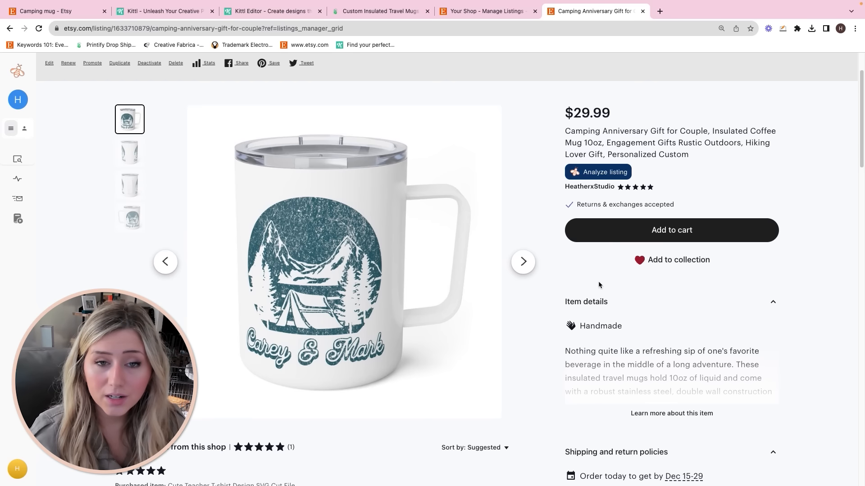
Switch to the Printify mug product, include the Context 1 and Context 2 mockups with Context 1 as title image, and enlarge its preview.
{"action": "left_click", "coordinate": [410, 12]}
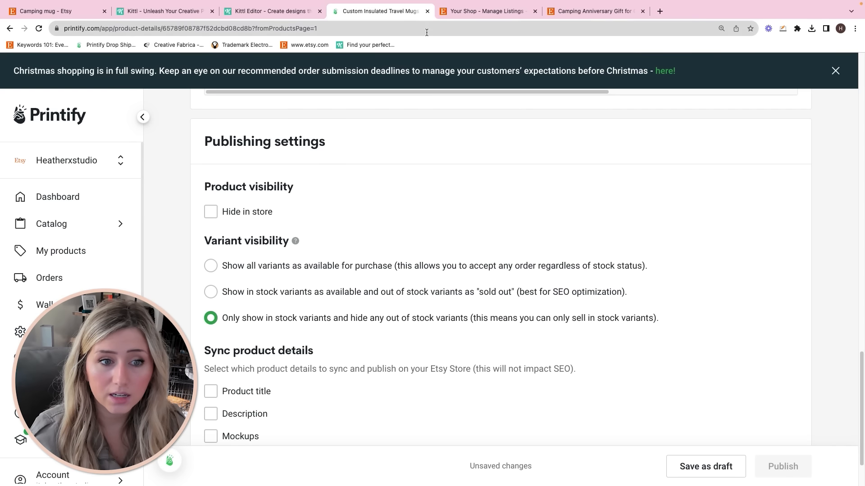
{"action": "scroll", "coordinate": [324, 161], "scroll_direction": "up", "scroll_amount": 20}
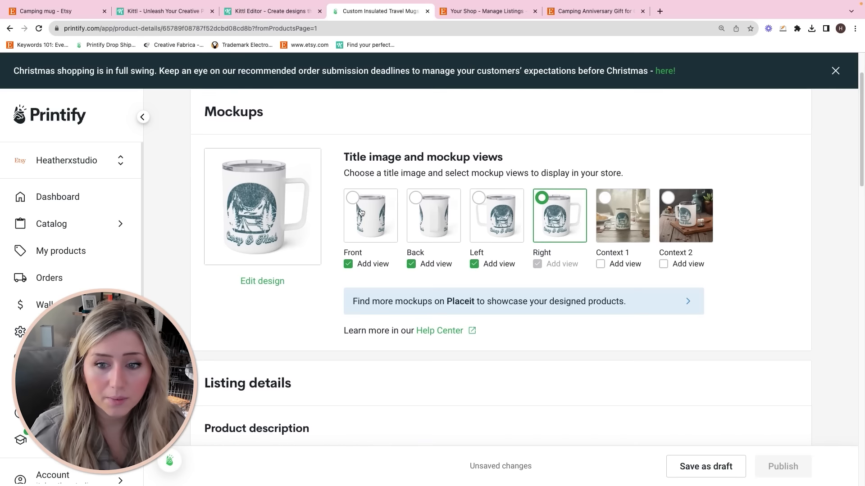
{"action": "left_click", "coordinate": [642, 296]}
{"action": "left_click", "coordinate": [681, 292]}
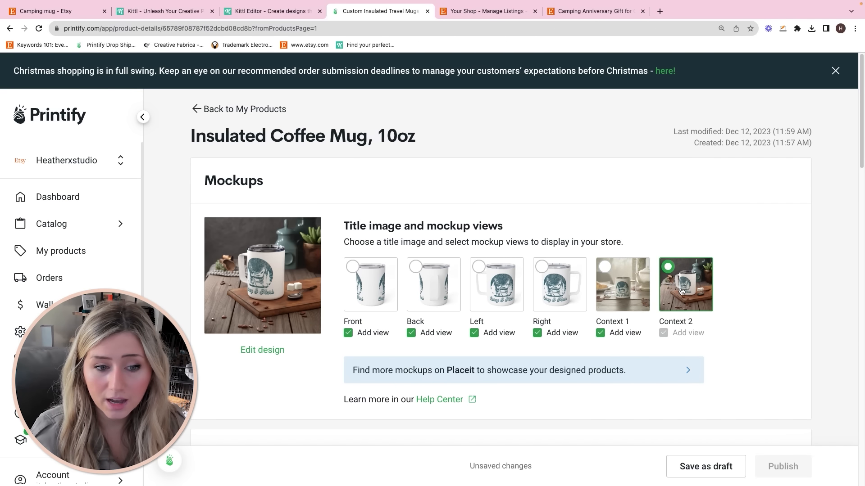
{"action": "left_click", "coordinate": [628, 285]}
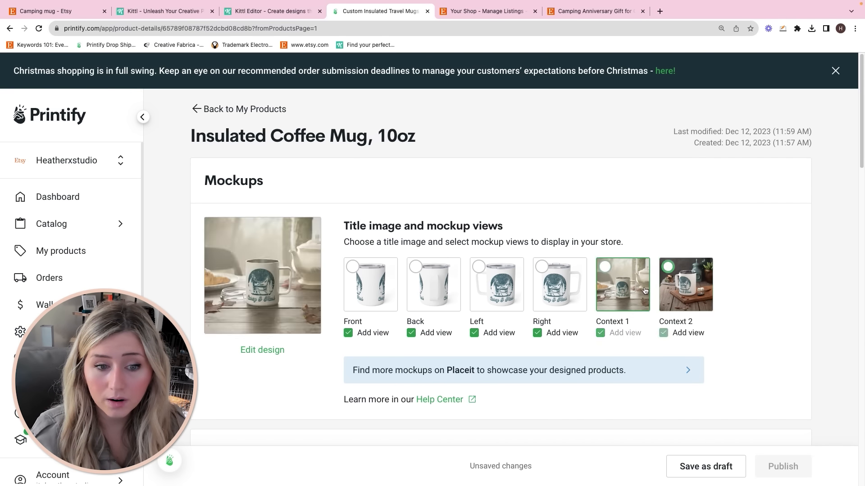
{"action": "left_click", "coordinate": [284, 272]}
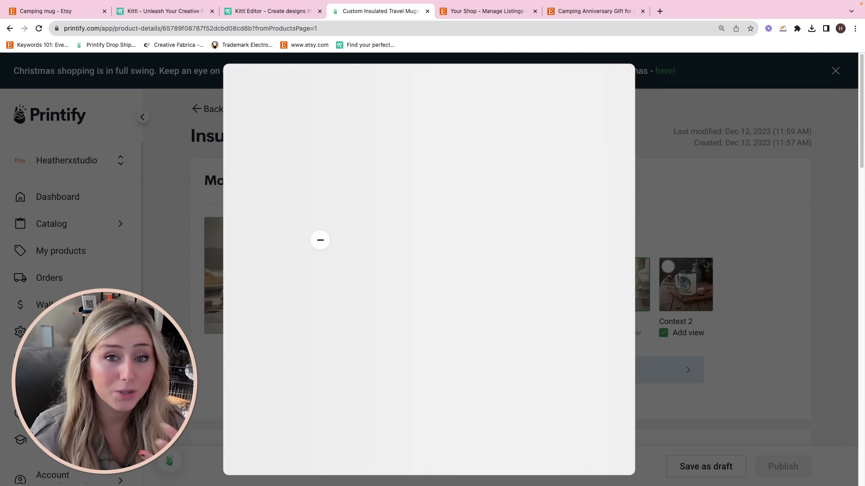